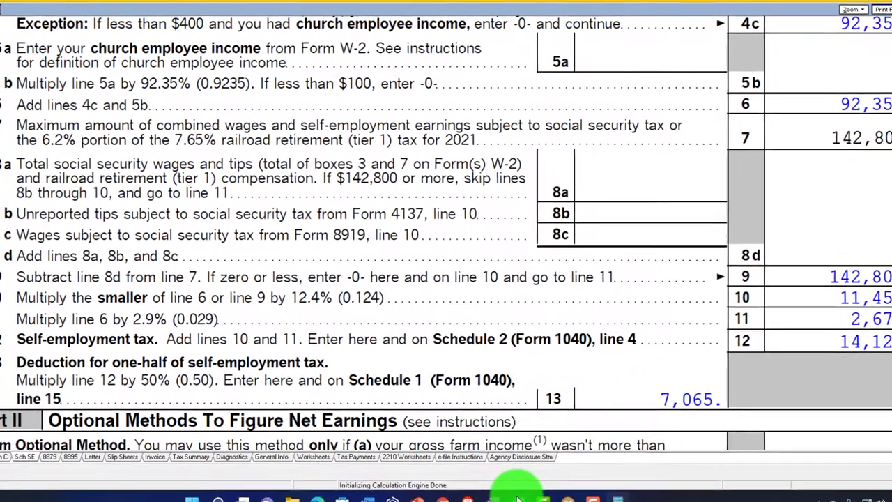
Switch to the Excel tax worksheet, open the Sch. 3 Additional Taxes sheet and move column C to column H.
left_click(518, 498)
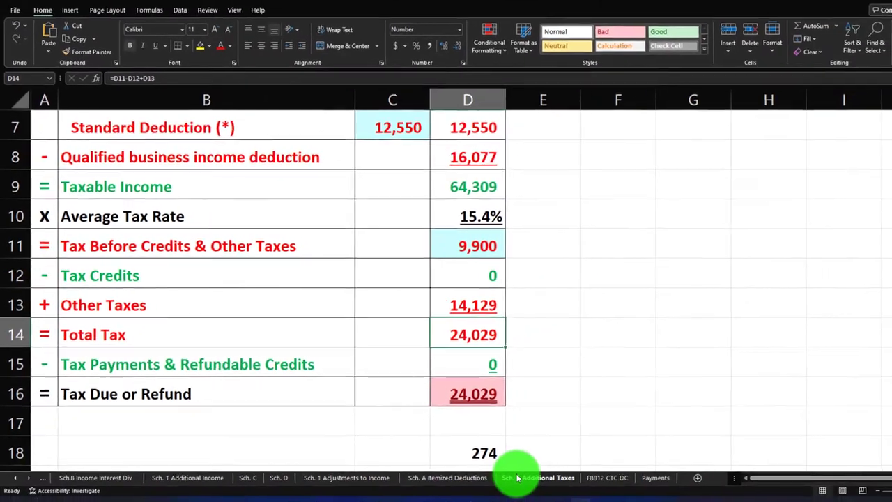
left_click(530, 478)
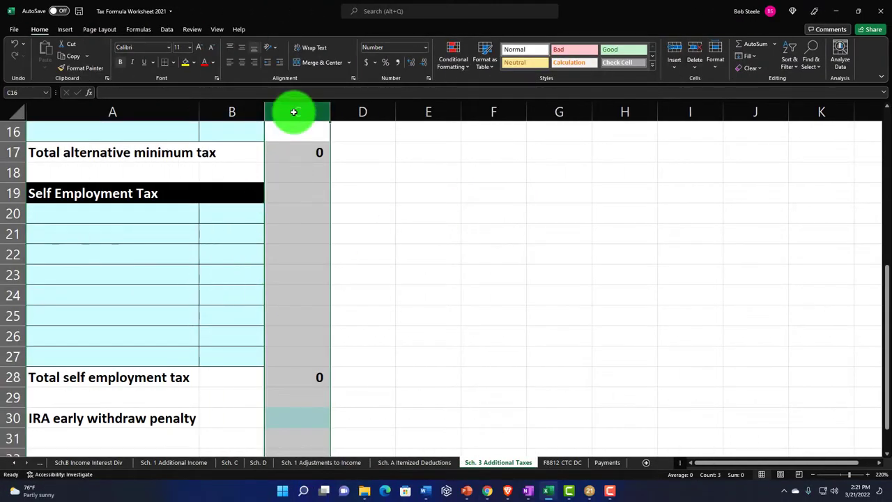
left_click_drag(330, 173, 598, 175)
Label A20 "Self employment income" and link B20 to the net income in C24 of the Sch. C sheet.
left_click(75, 214)
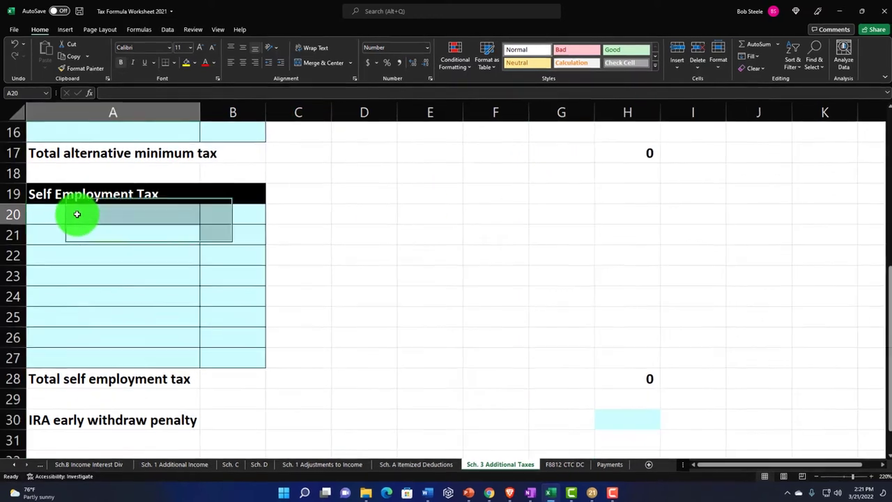
type("S")
type("elf employment ")
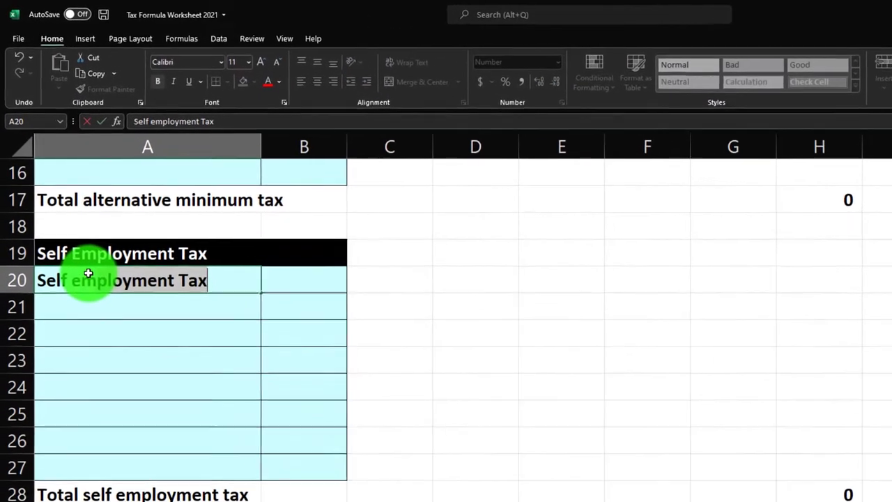
type("income")
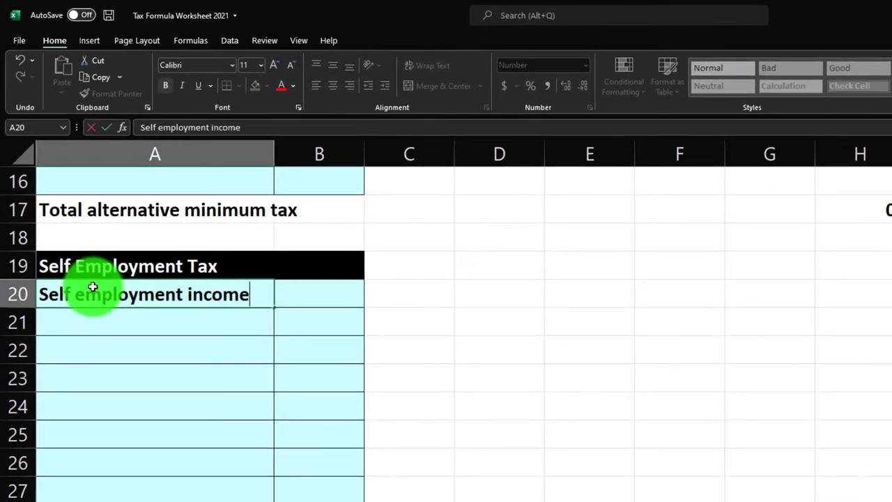
key("Tab")
type("=")
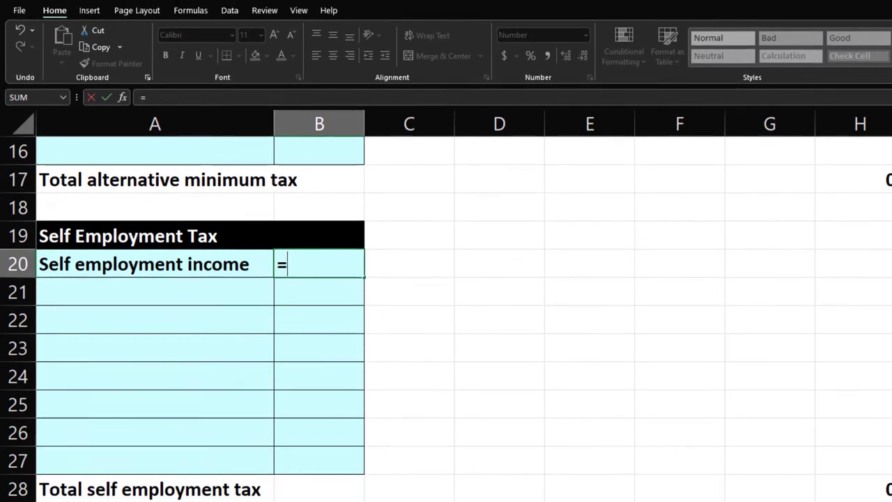
key("ctrl+Page_Down")
left_click(358, 448)
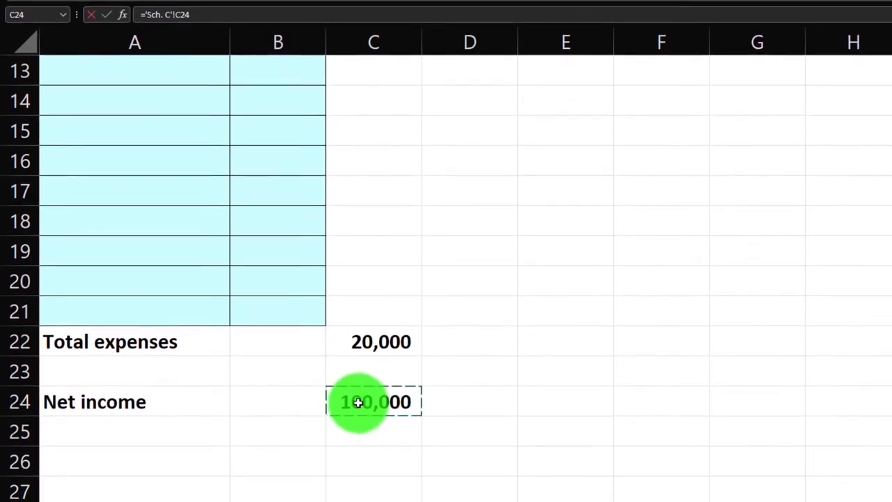
key("Return")
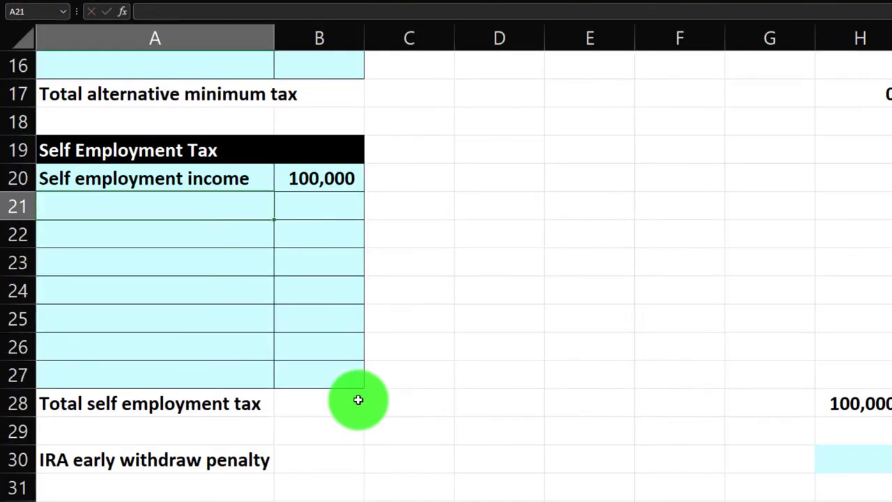
Label A21 "Multiply by rate" and enter .9235 in B21.
type("Mu")
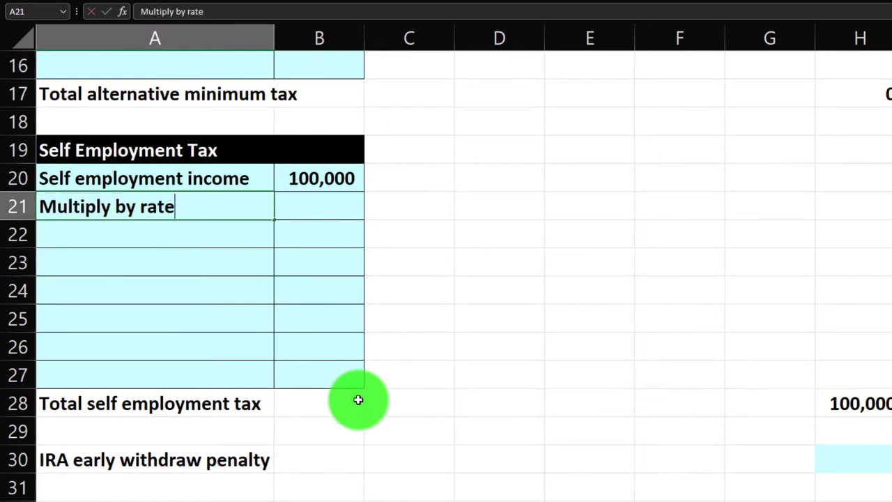
type("ltiply by rate")
key("Tab")
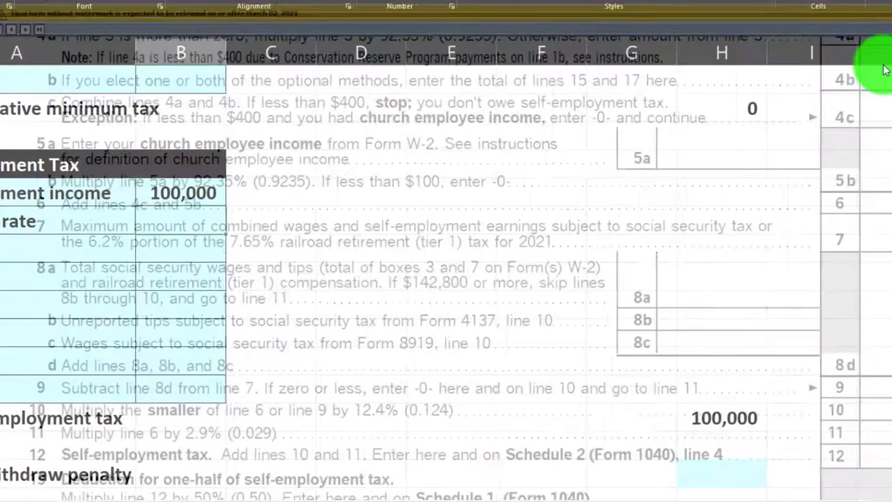
type(".92")
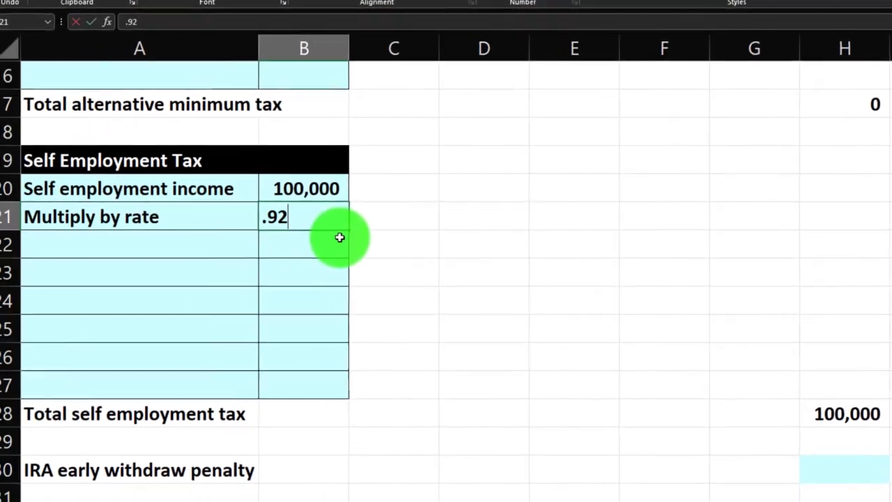
type("35")
key("Left")
key("Right")
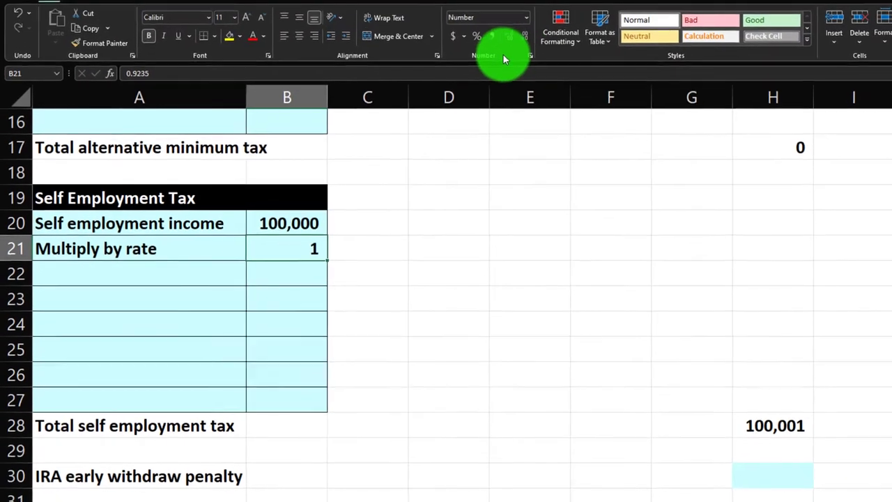
Format the rate in B21 to show four decimal places and underline it.
left_click(509, 36)
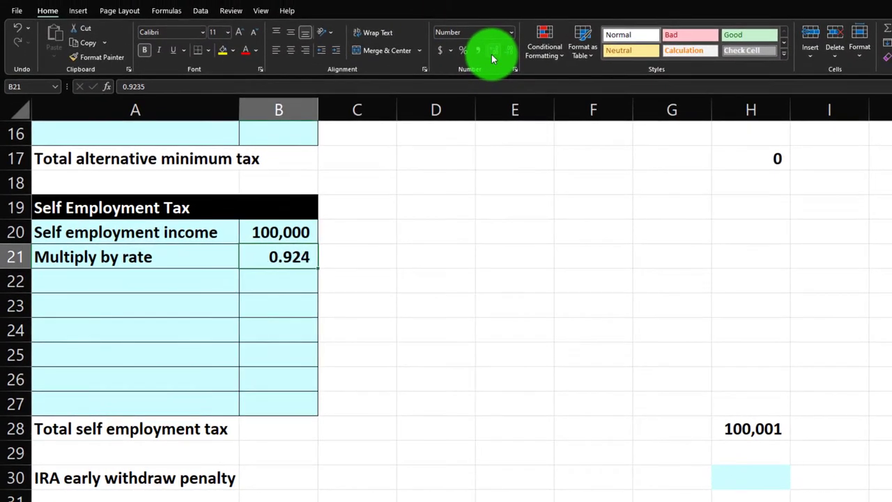
left_click(491, 54)
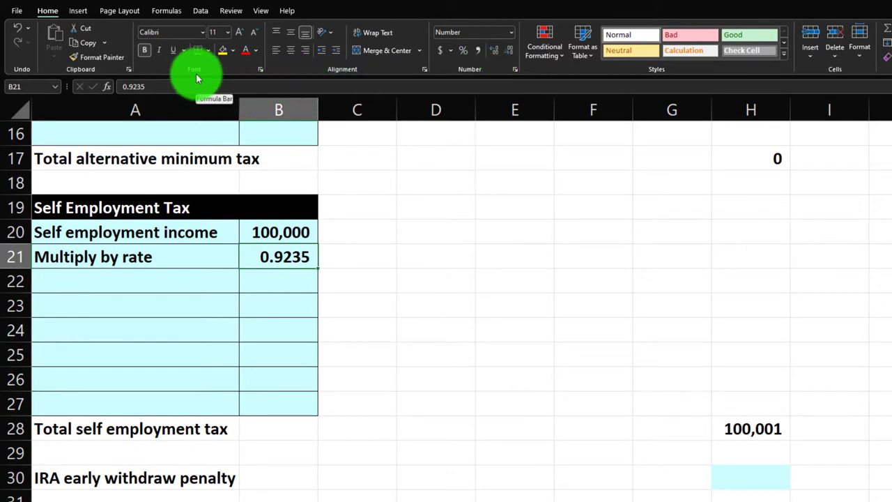
left_click(173, 52)
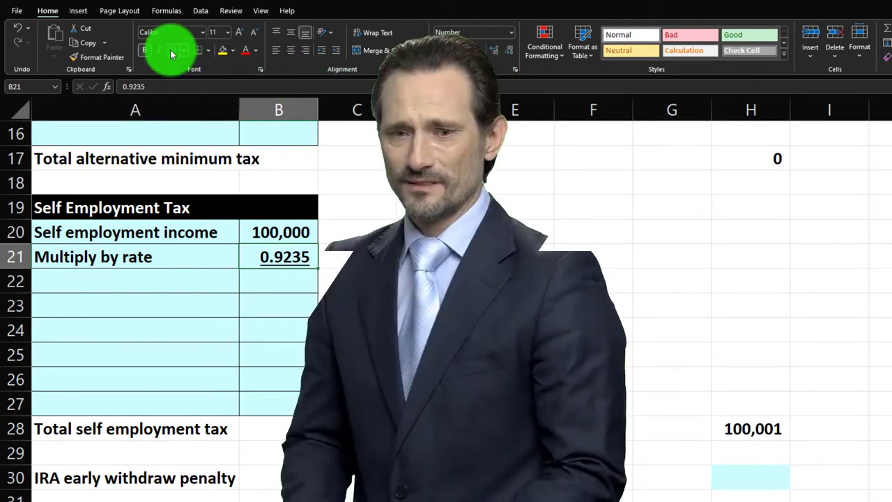
Label A22 "Adj self employment income" below the rate row.
left_click(158, 278)
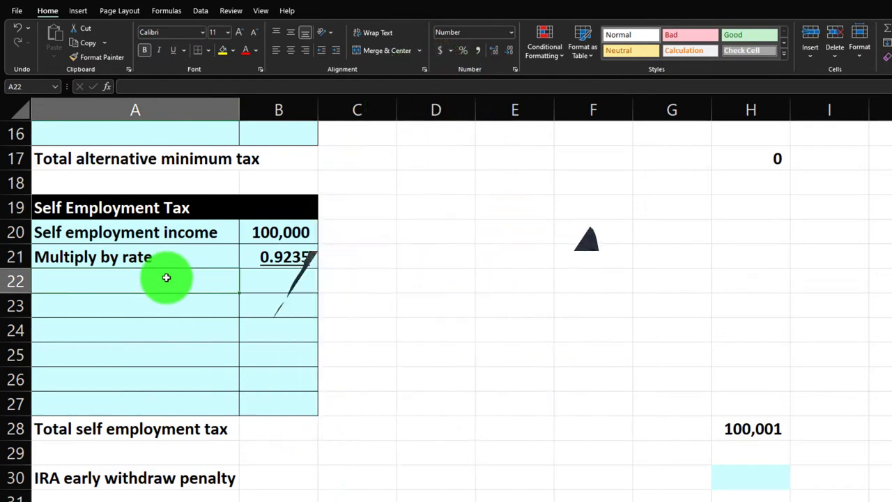
type("Self employment income")
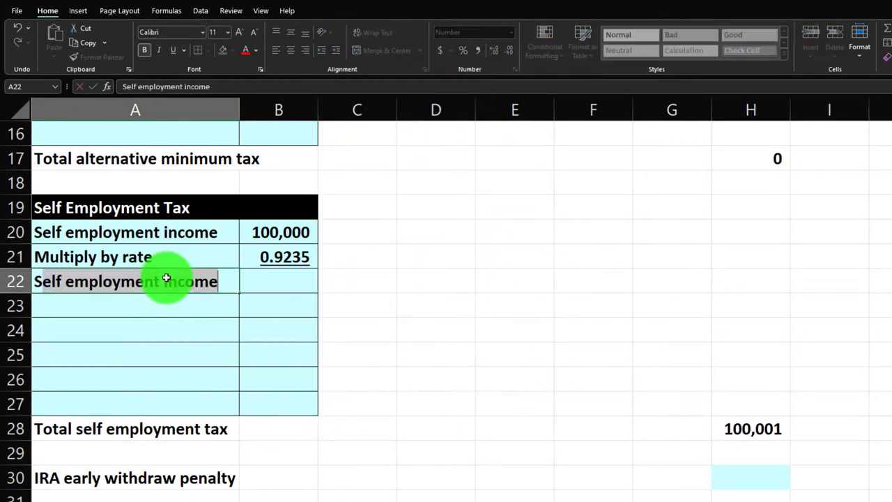
type("f")
key("BackSpace")
type("lf em")
key("BackSpace")
key("BackSpace")
key("BackSpace")
key("BackSpace")
key("BackSpace")
key("BackSpace")
key("BackSpace")
key("BackSpace")
type("A")
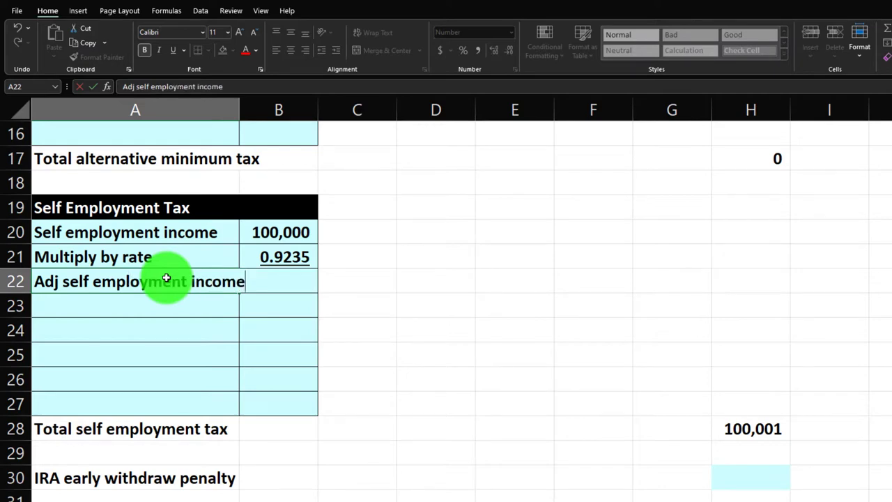
Widen column A so that the adjusted income label fits in its cell.
left_click(257, 106)
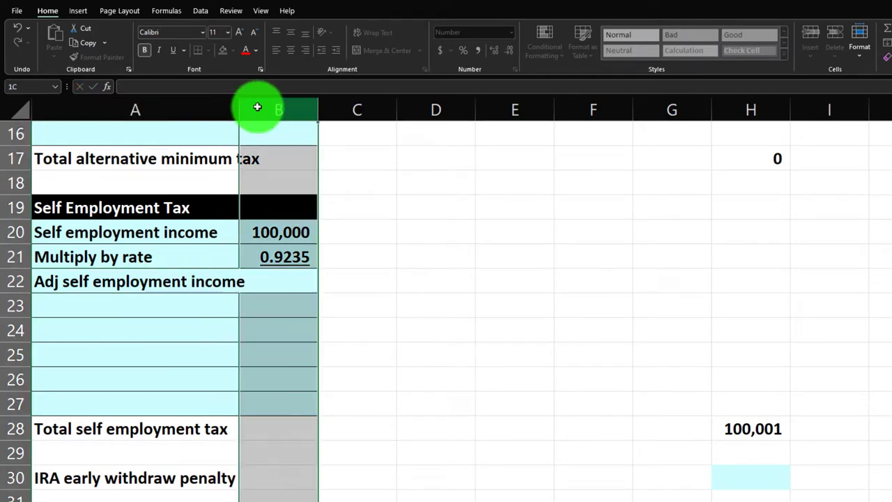
left_click(225, 137)
left_click_drag(239, 110, 270, 110)
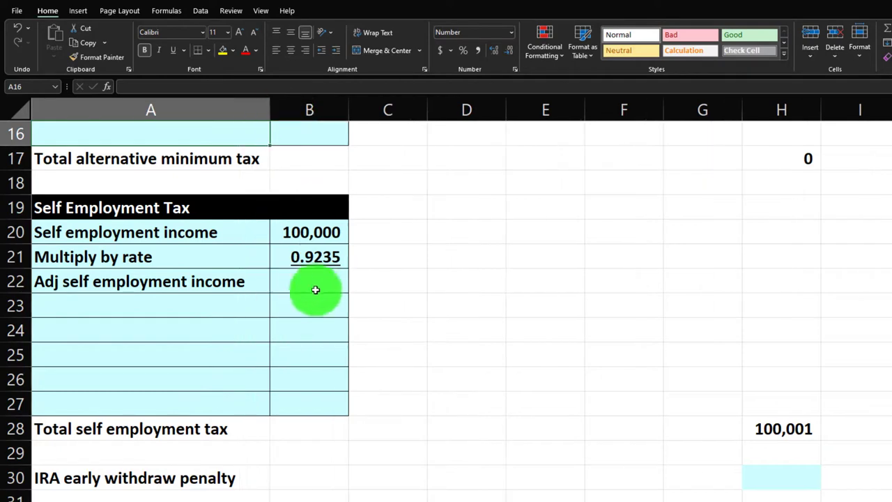
Calculate the adjusted self employment income in B22 with the formula =B20*B21.
left_click(315, 289)
type("=B20")
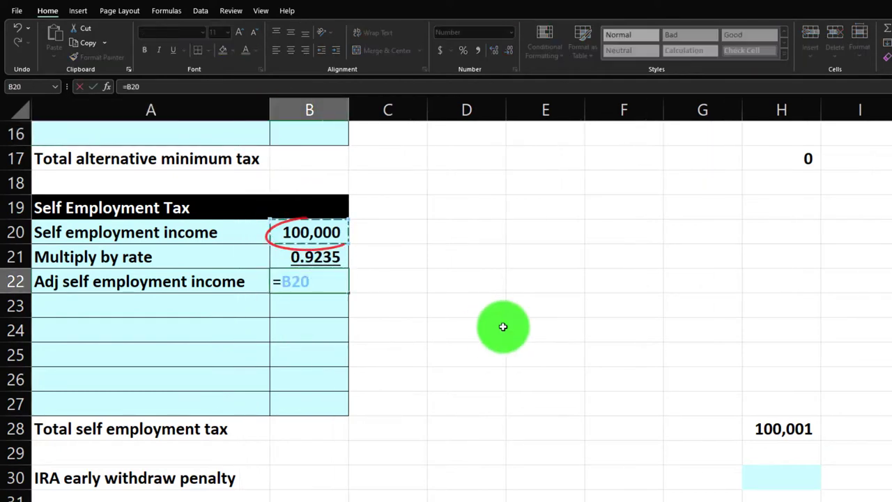
type("*B21")
key("Return")
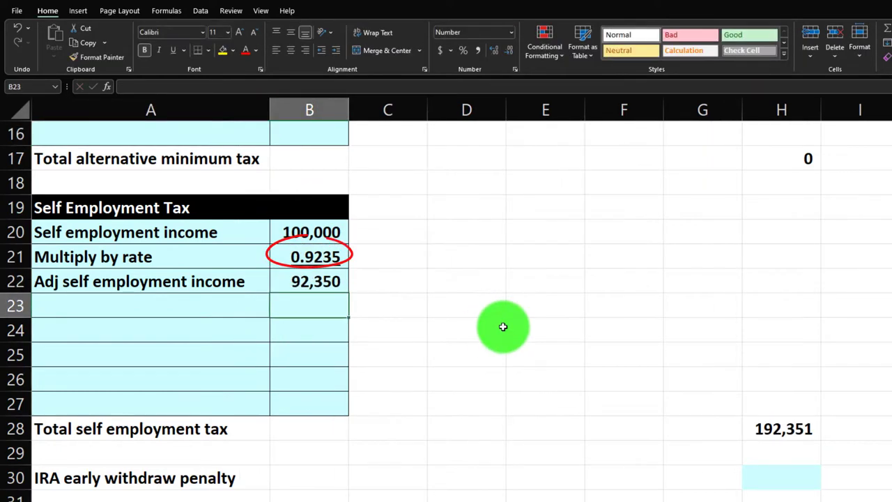
Label A23 "Social security income cap" and enter 142800 in B23.
key("Left")
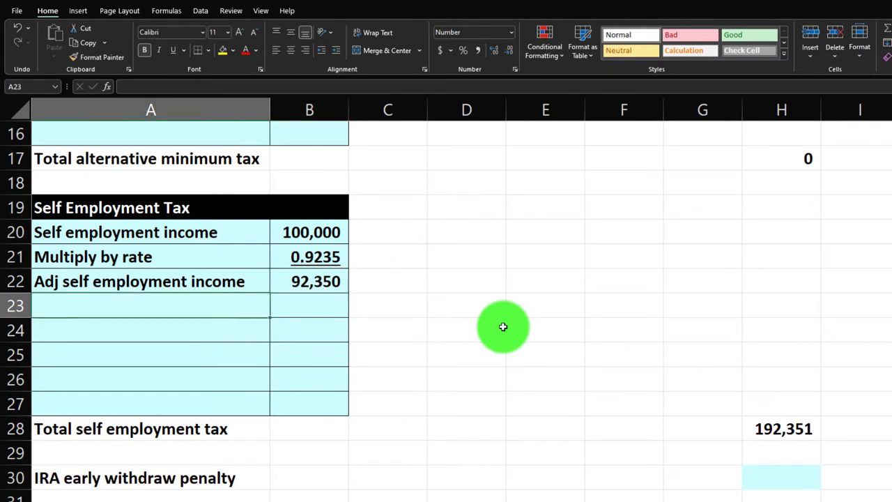
type("Social security income")
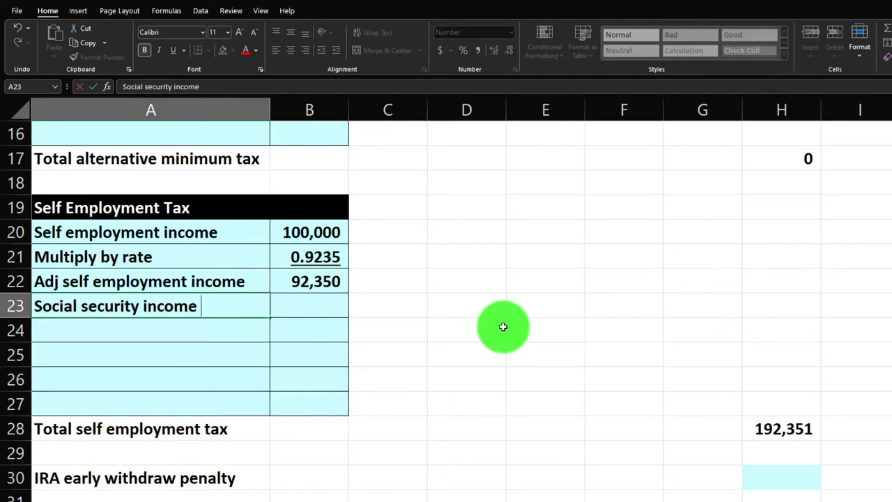
type(" cap")
key("Tab")
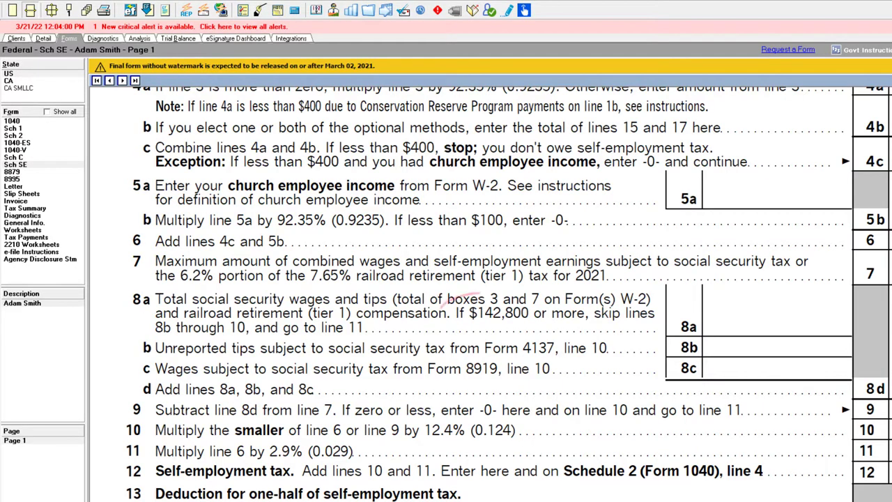
left_click_drag(481, 295, 499, 328)
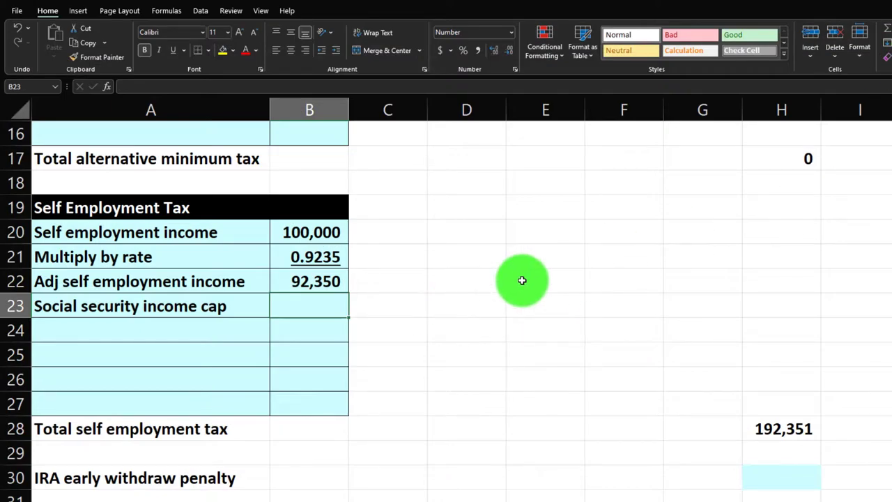
type("1428")
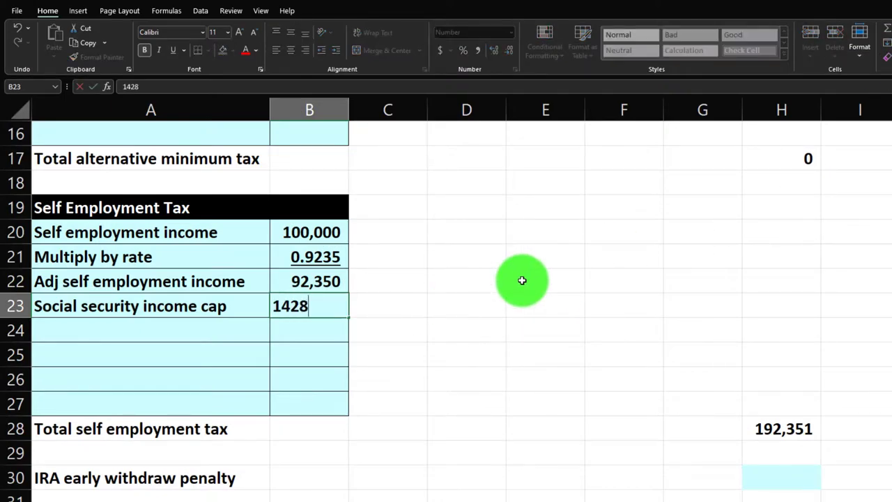
type("42,800")
key("Return")
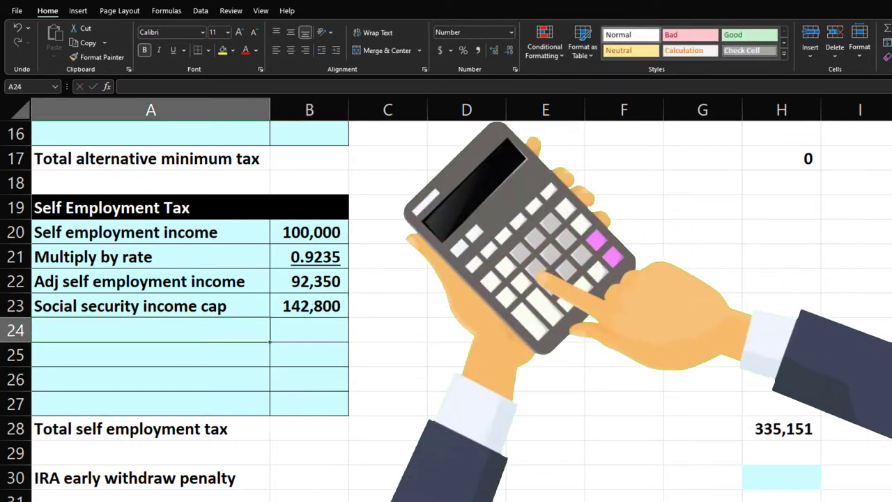
key("Right")
key("Up")
key("Up")
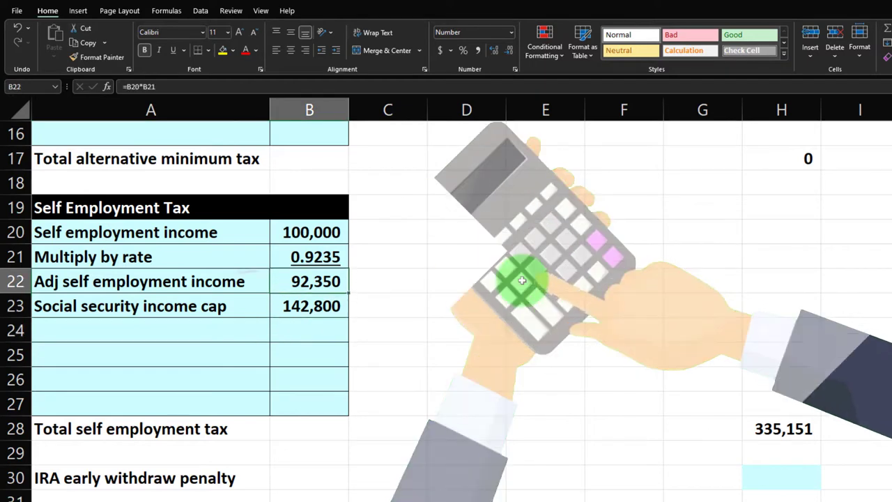
key("Down")
key("Down")
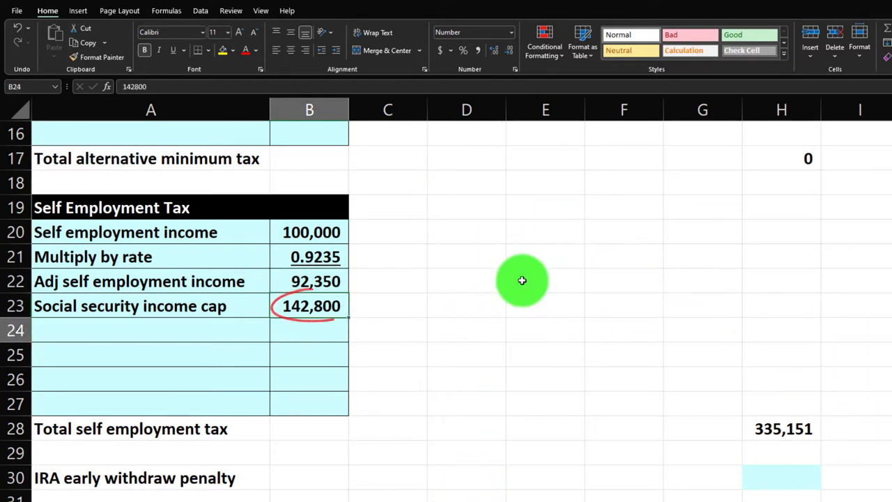
Label A24 "Social security income" without the suggested word "cap".
key("Left")
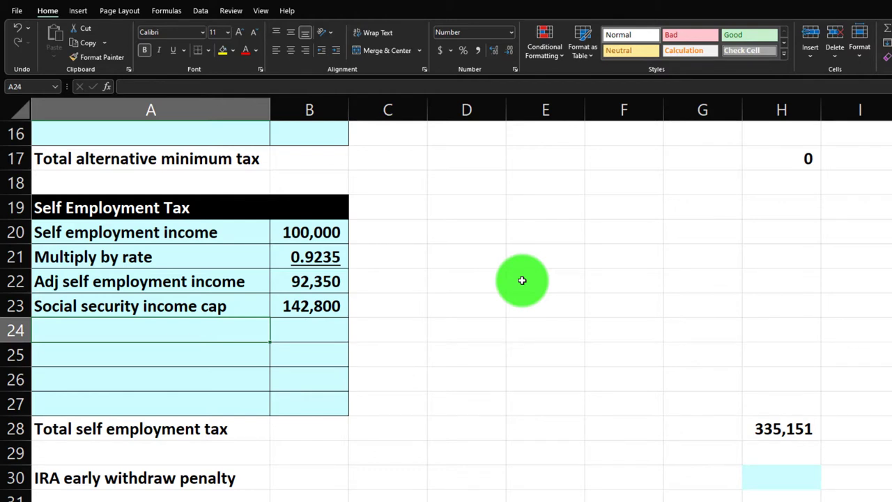
type("Social s")
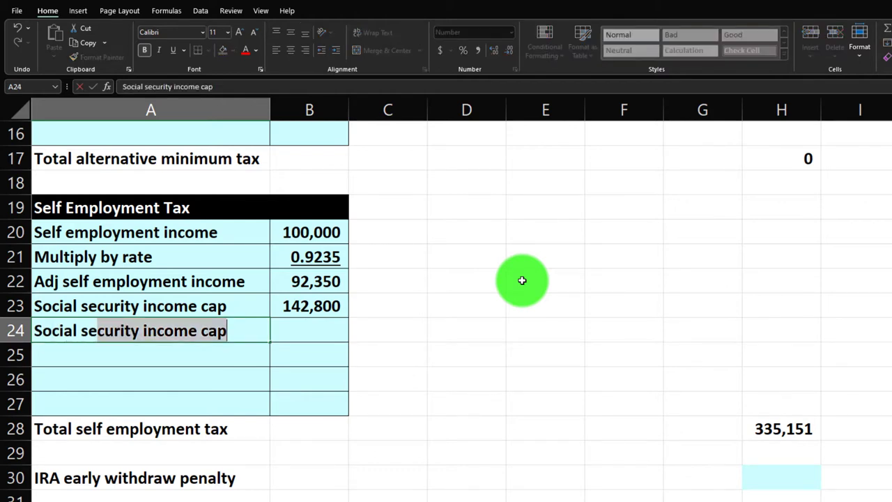
type("ecurity income")
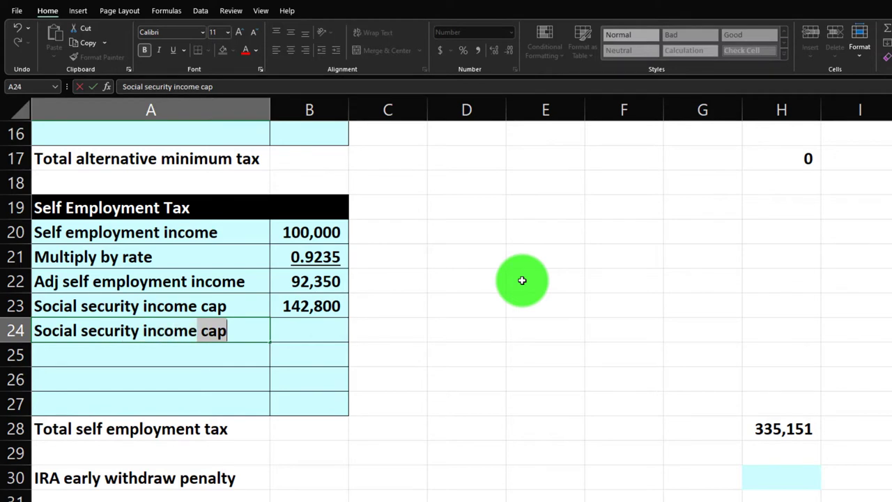
key("Delete")
Calculate the social security income in B24 with the formula =IF(B22<B23,B22,B23).
key("Tab")
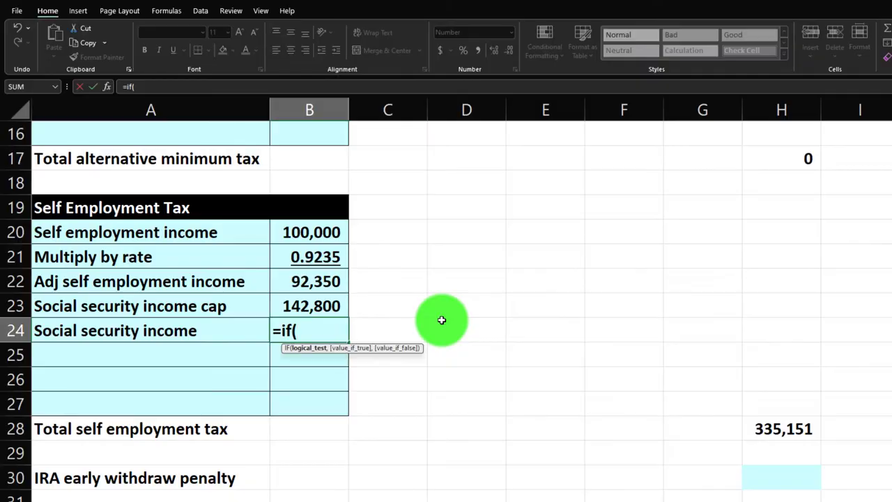
left_click(315, 281)
type("<")
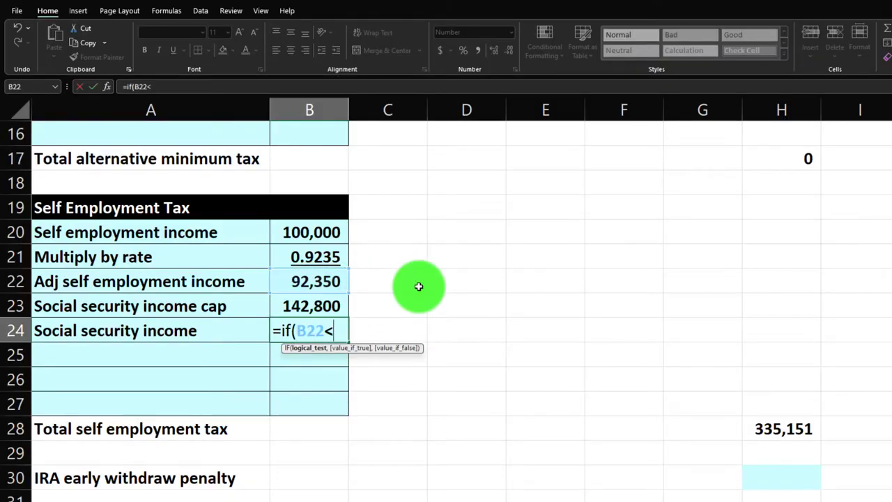
left_click(341, 306)
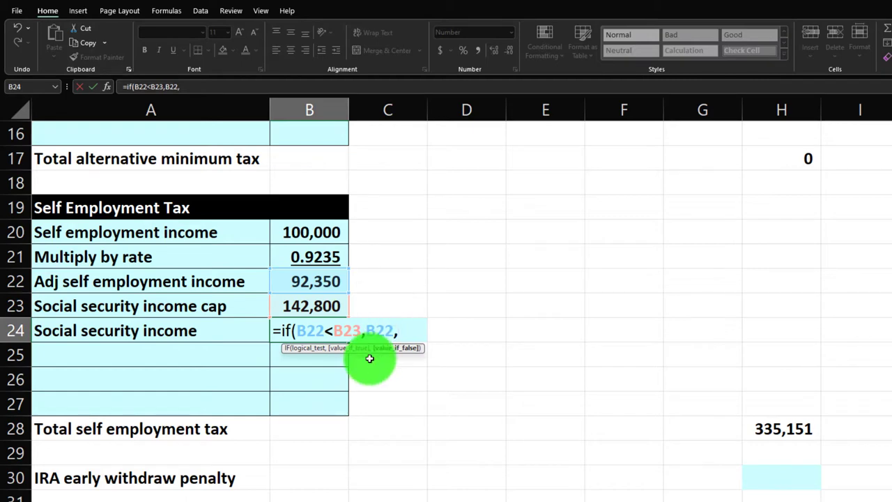
left_click(327, 307)
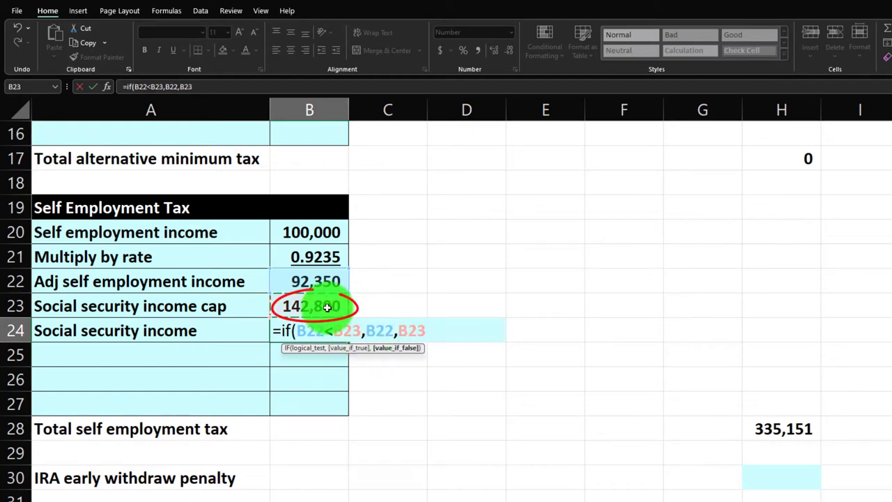
key("Return")
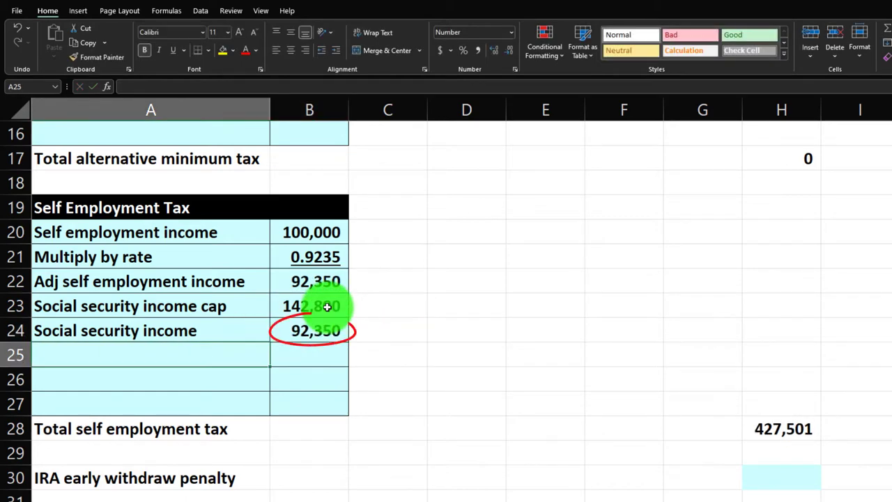
Test the capped income formula in B24 by entering 200000 as self employment income in B20, and undo that entry.
key("Up")
key("Right")
key("Up")
key("Up")
key("Up")
key("Up")
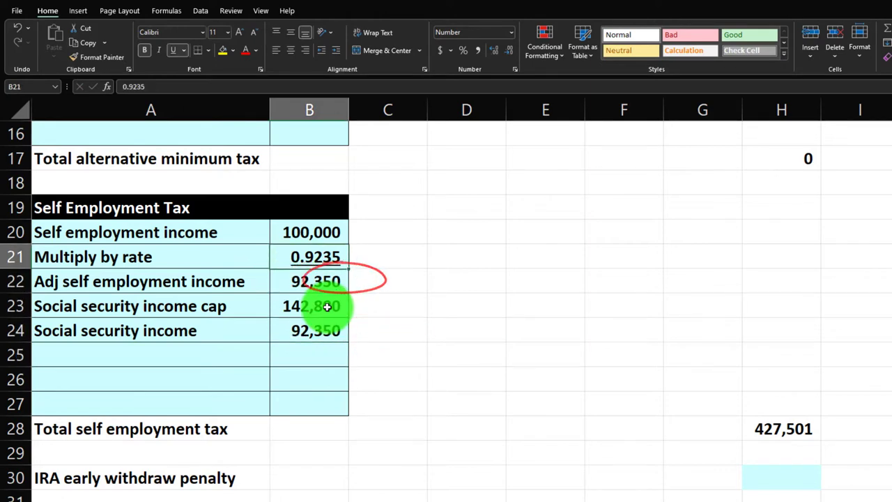
type("200000")
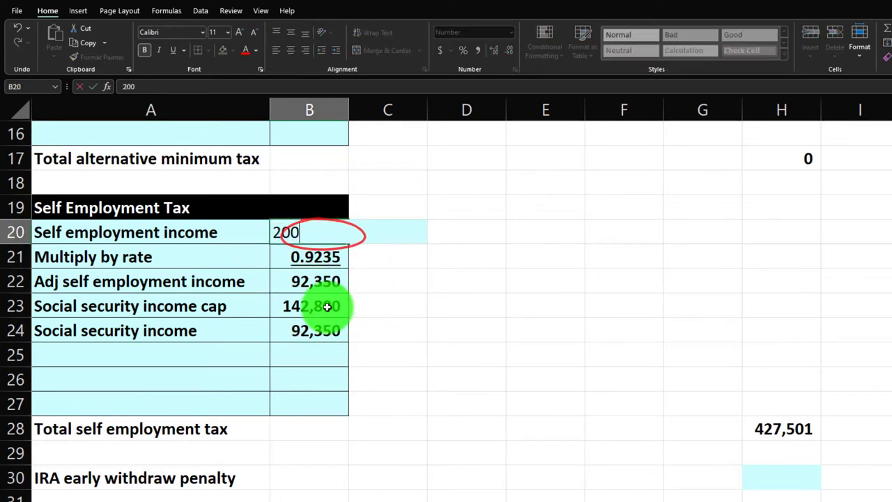
key("Return")
left_click(323, 327)
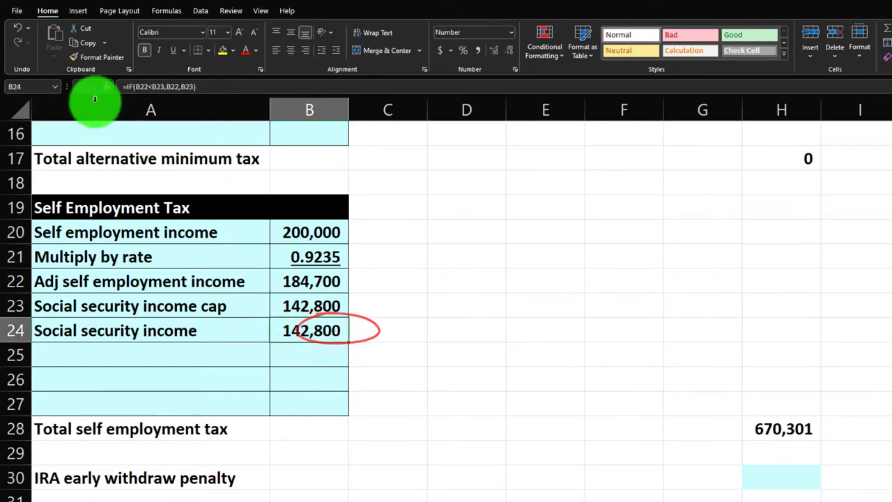
left_click(19, 28)
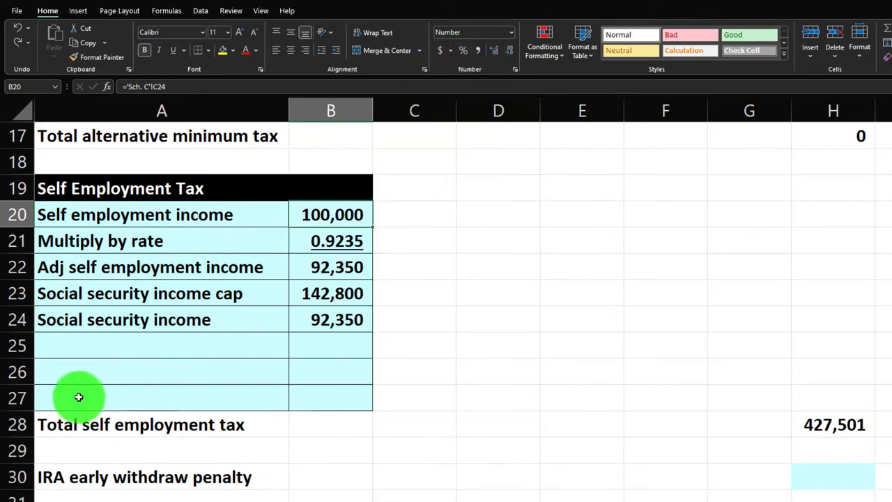
Insert four rows above row 27 to extend the self employment tax block.
left_click_drag(23, 397, 18, 478)
right_click(122, 450)
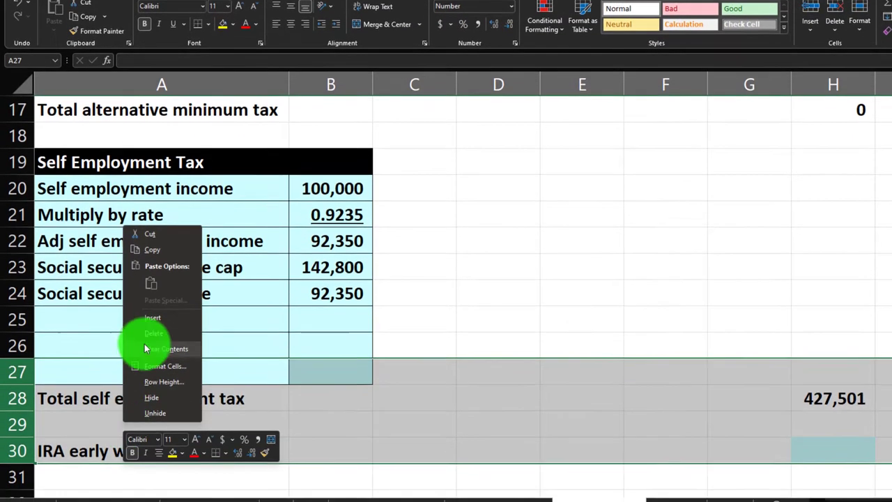
left_click(150, 328)
Label A25 "Social security rate" and enter the formula =0.062*2 in B25.
left_click(129, 331)
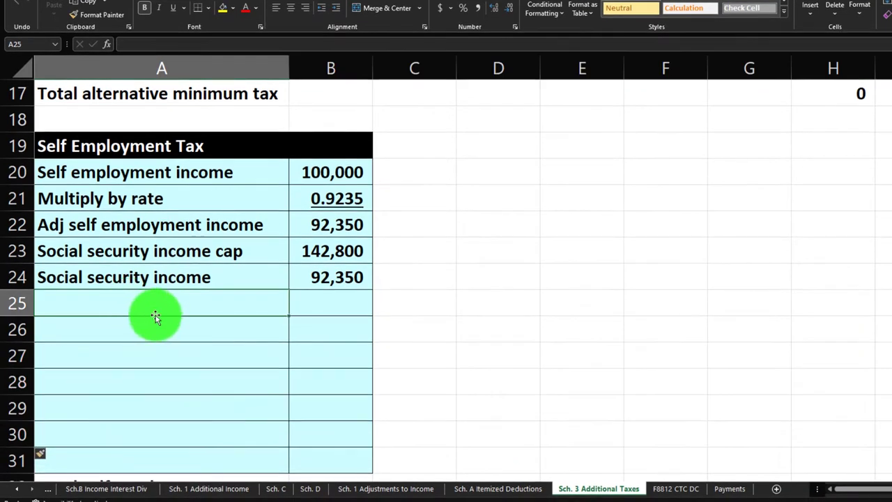
type("Social security rate")
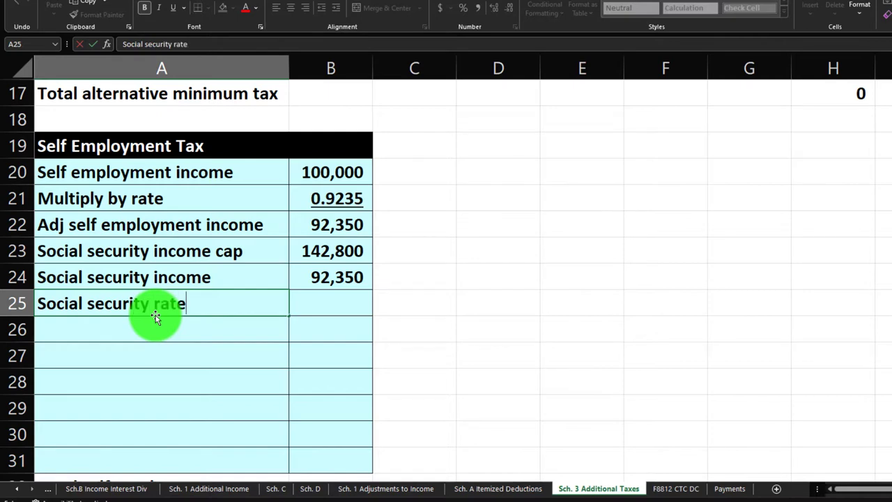
key("Tab")
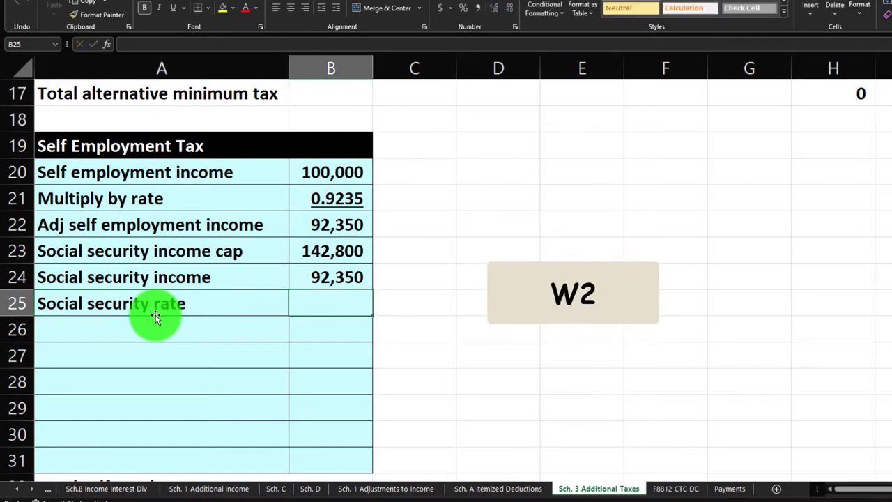
type("=")
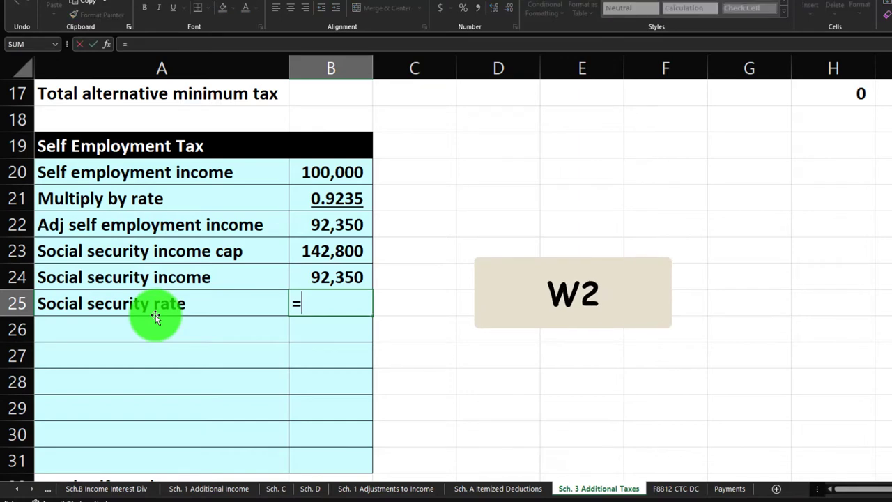
type("0.062")
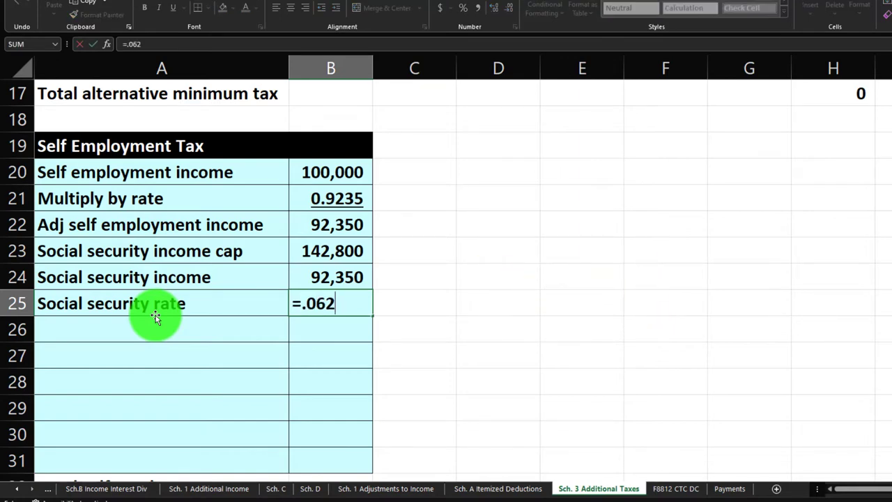
type("*2")
key("Return")
Format the social security rate in B25 as a percentage with one decimal place.
left_click(155, 312)
key("Right")
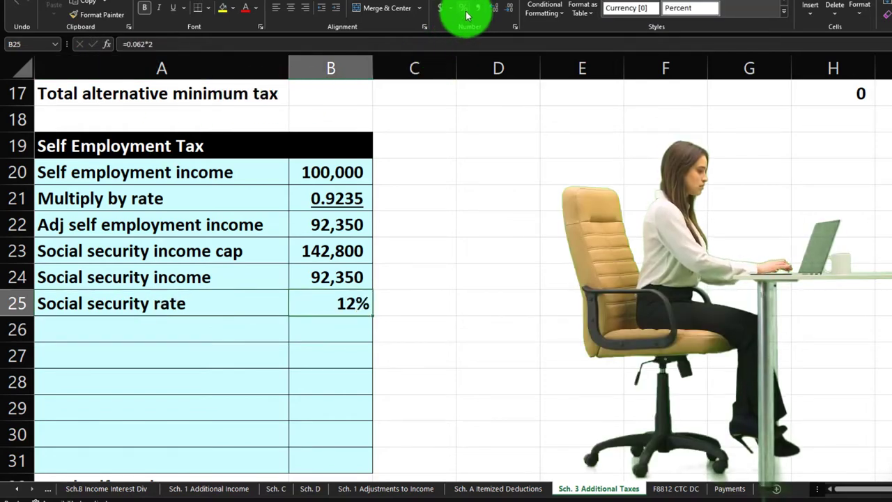
left_click(493, 13)
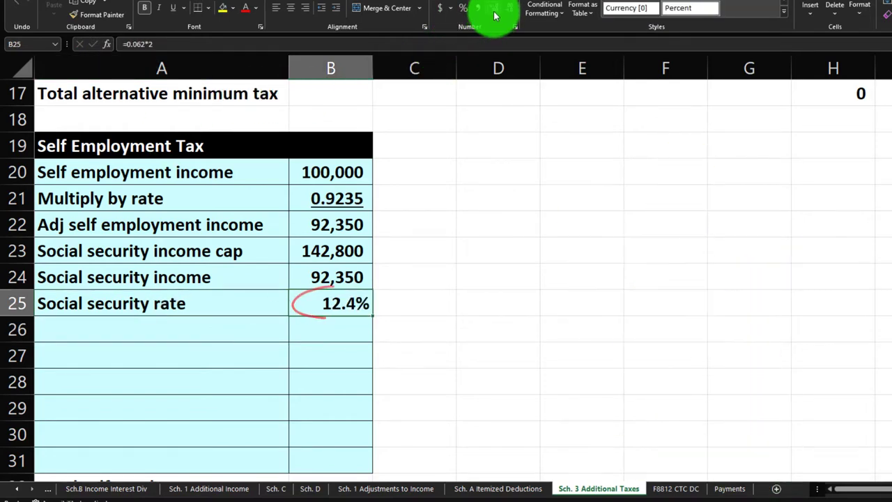
Label A26 "Social security tas" under the social security rate row.
left_click(154, 329)
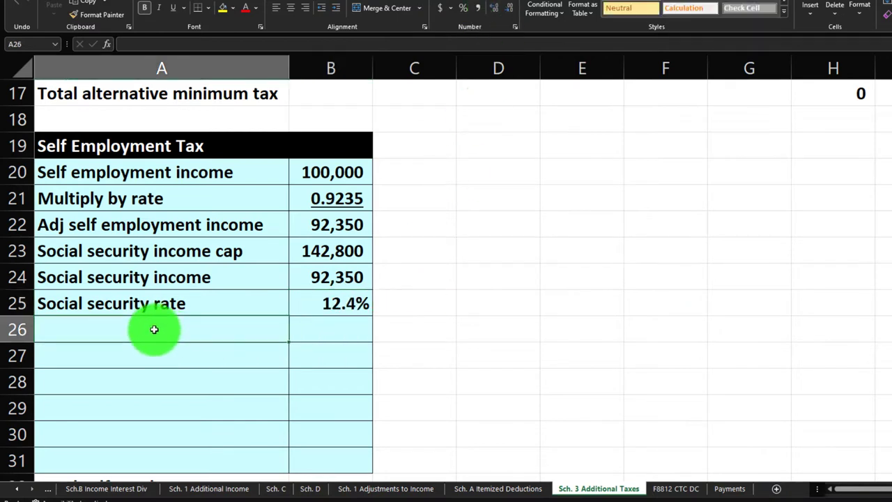
type("Social security ta")
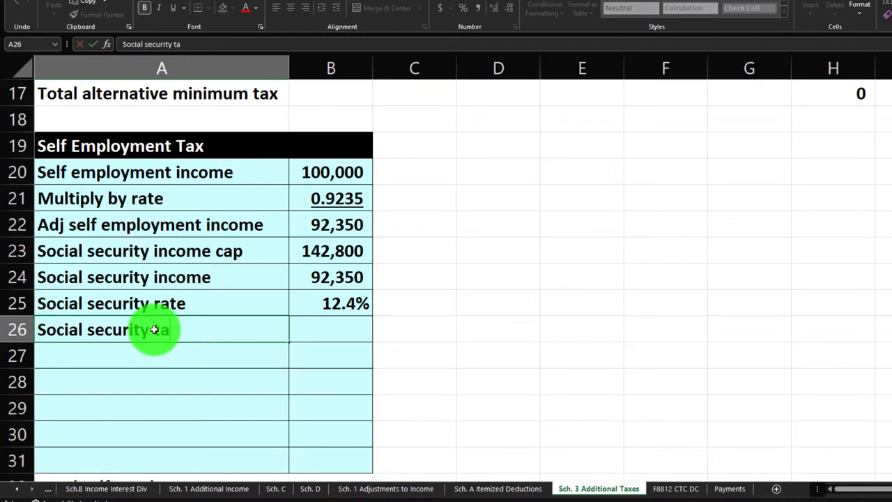
key("Tab")
key("Tab")
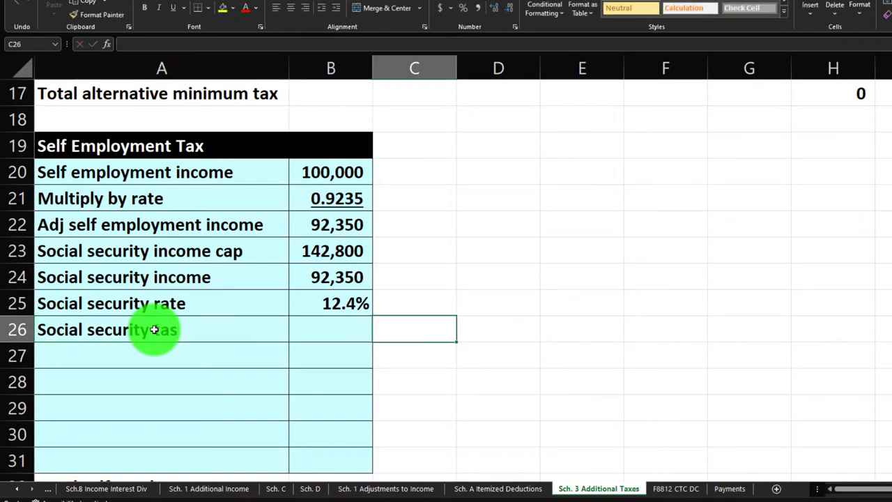
Underline the social security rate in B25.
type("=")
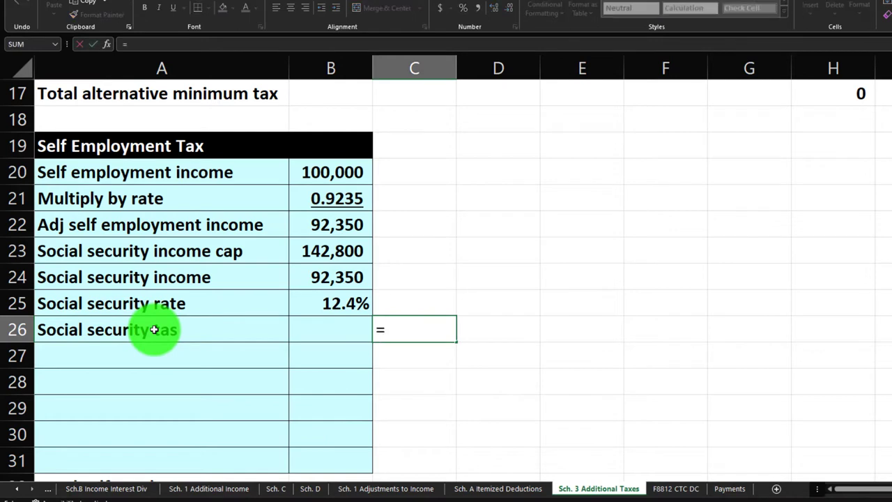
key("Left")
key("Up")
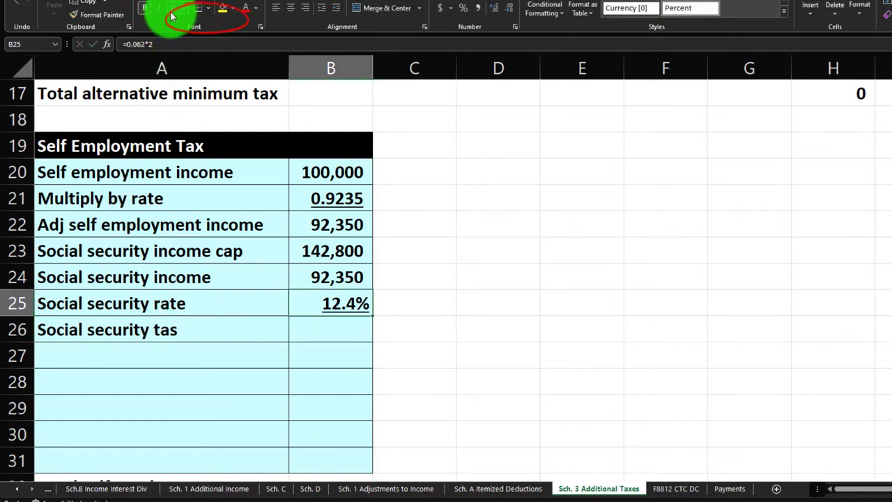
Calculate the social security tax in B26 with the formula =B24*B25.
key("Down")
type("=")
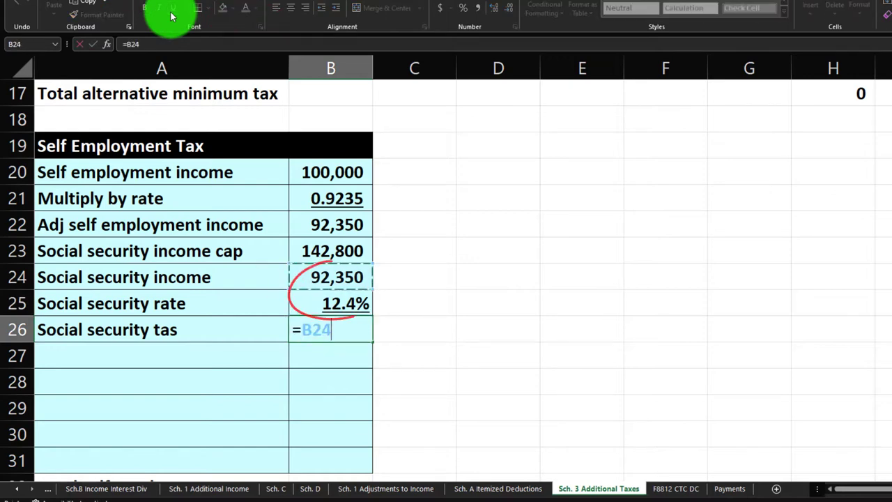
type("B24*B25")
key("Return")
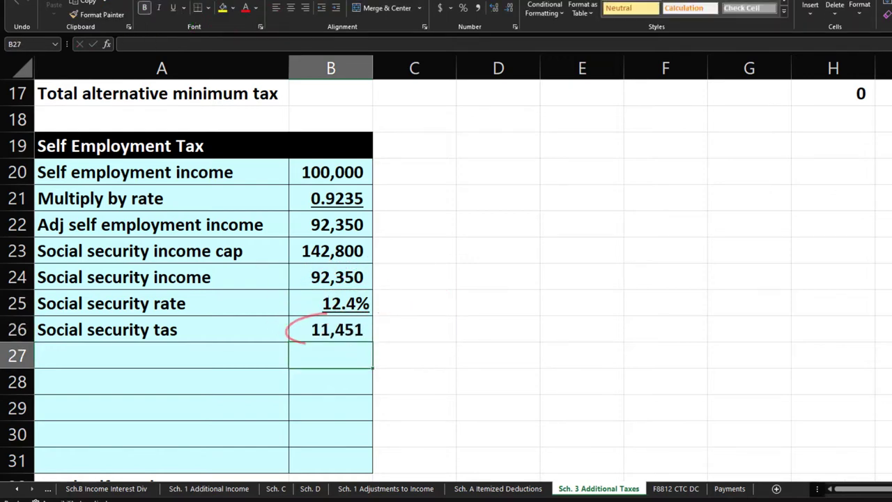
Label A28 "Medicare wages", leaving row 27 blank below the social security calculation.
left_click(162, 355)
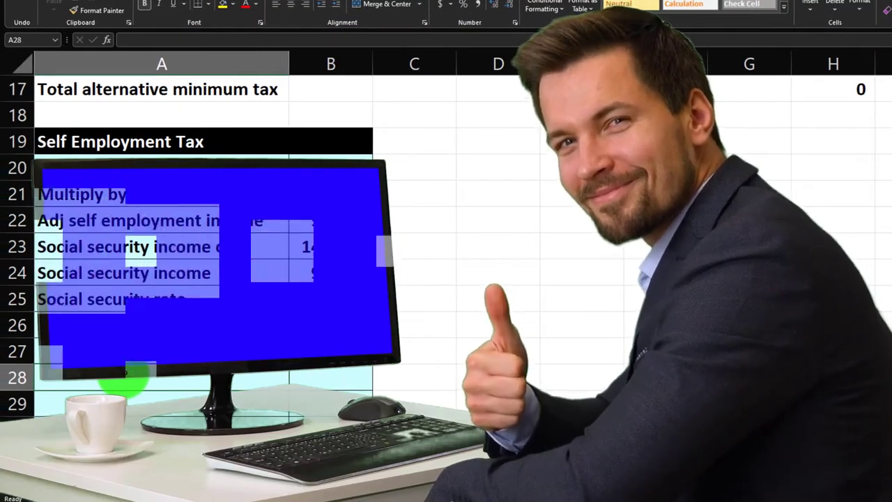
type("Me")
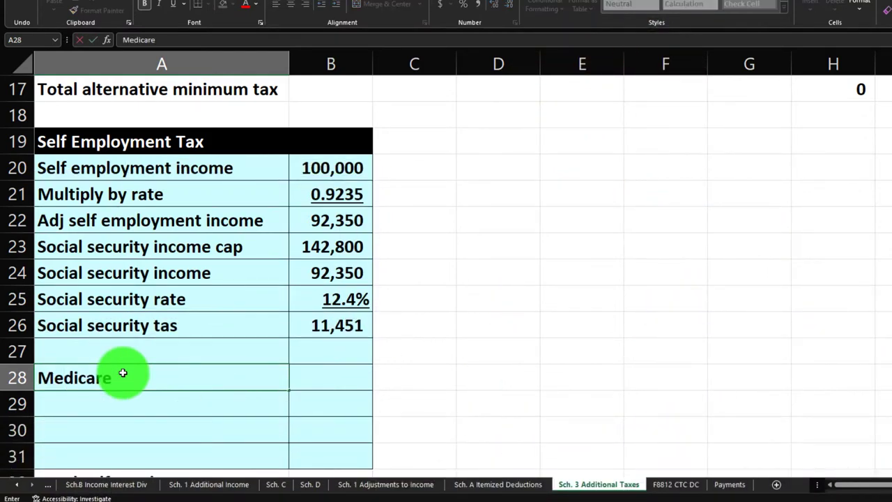
type("dicare")
key("Tab")
double_click(122, 373)
key("Tab")
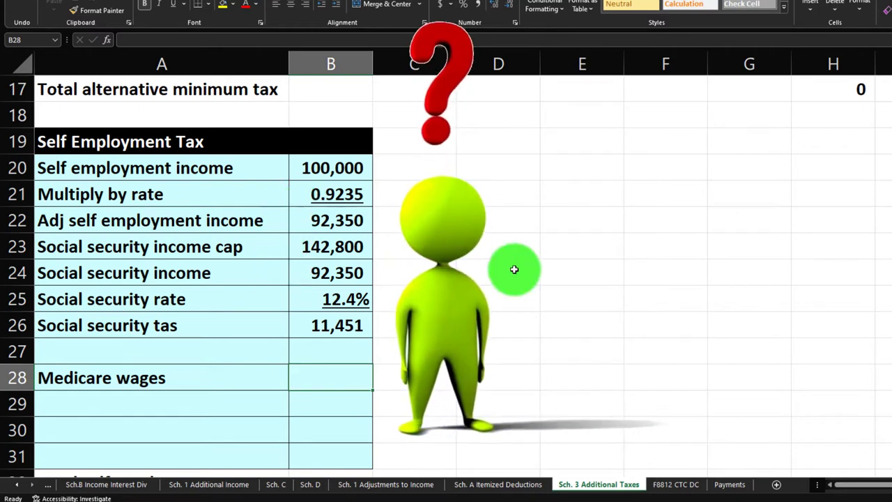
Link the Medicare wages in B28 to the adjusted self employment income with the formula =B22.
type("=")
key("Up")
key("Up")
key("Up")
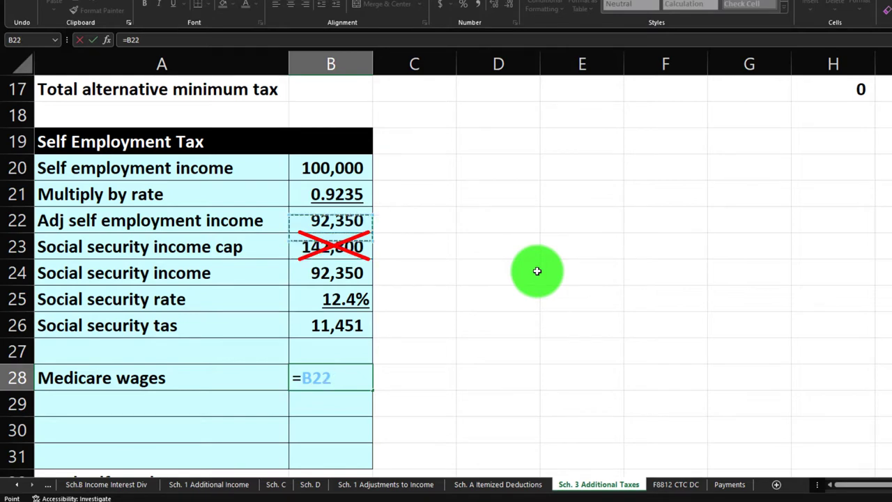
key("Return")
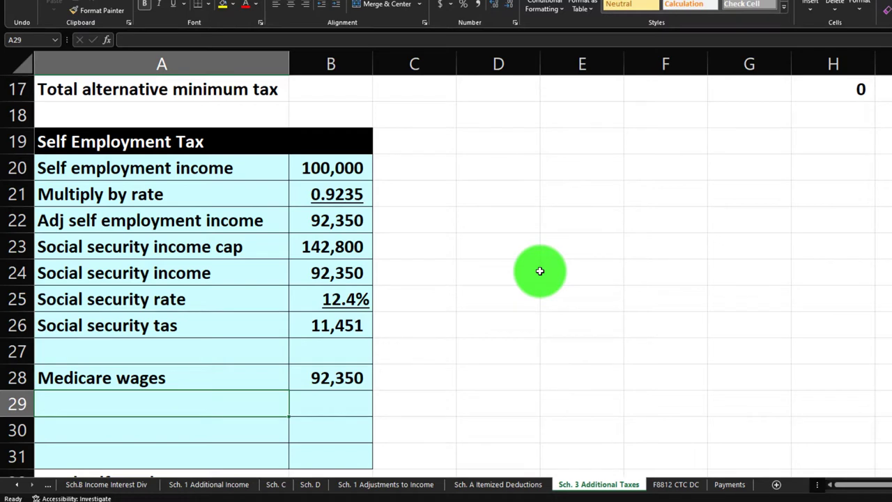
Label A29 "Medicare rate" instead of the suggested "Medicare wages".
type("Medicare")
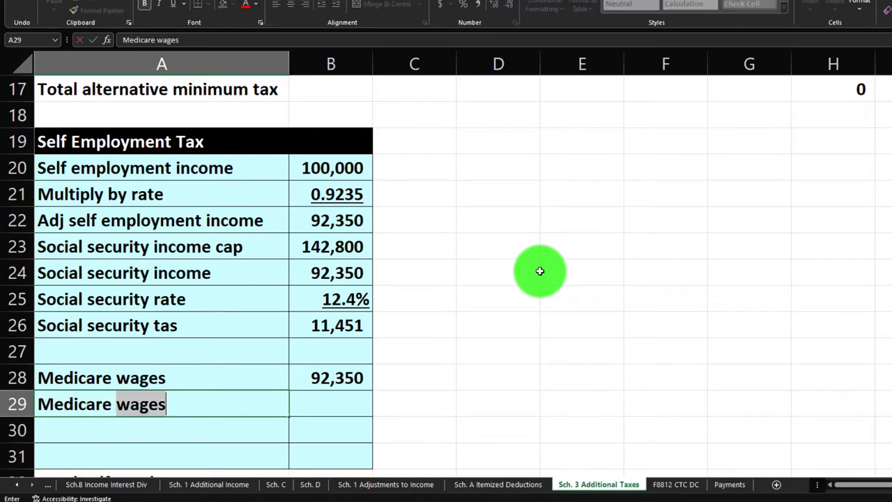
type(" rate")
key("Tab")
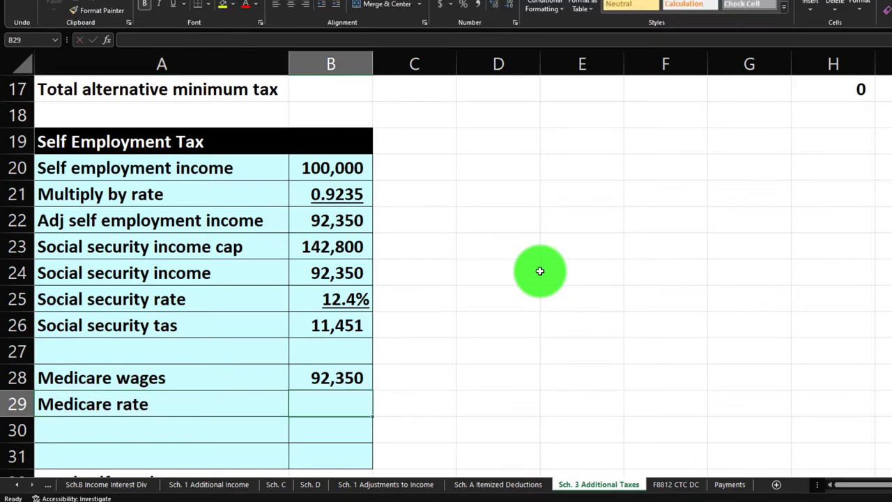
Enter the formula =.0145*2 in B29 and format it as an underlined percentage with two decimal places.
type("=")
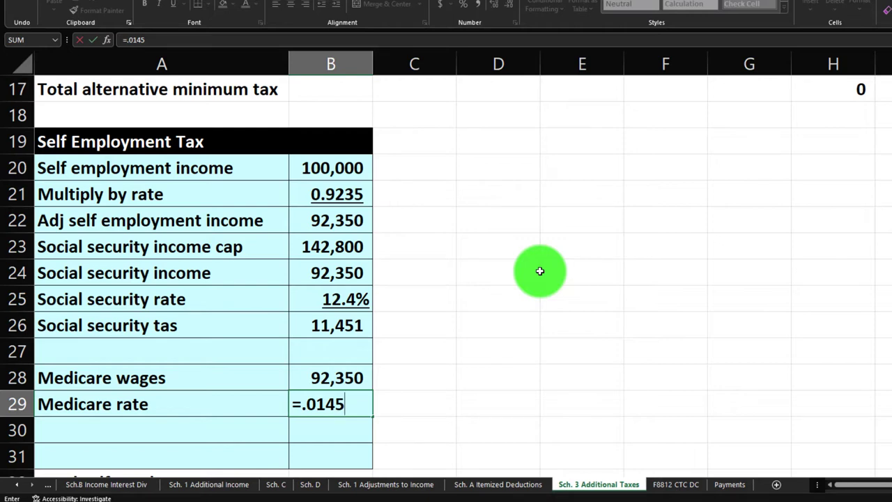
type(".0145*2")
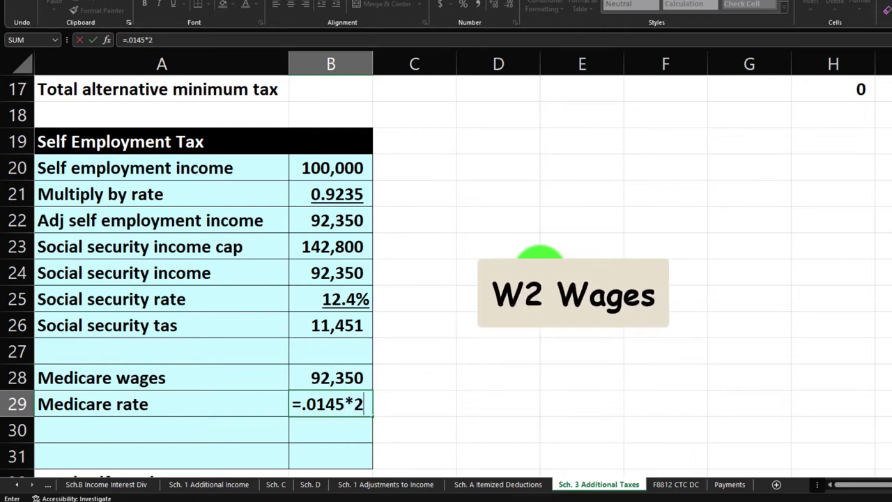
key("ctrl+Return")
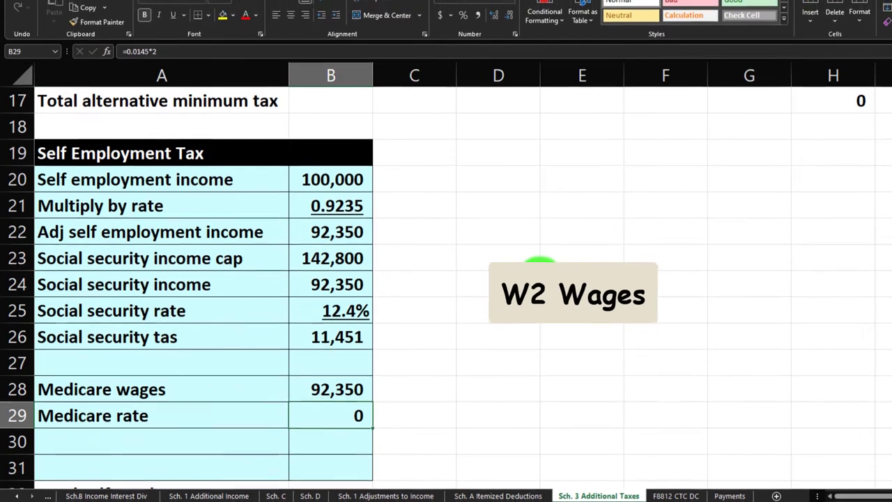
left_click(463, 25)
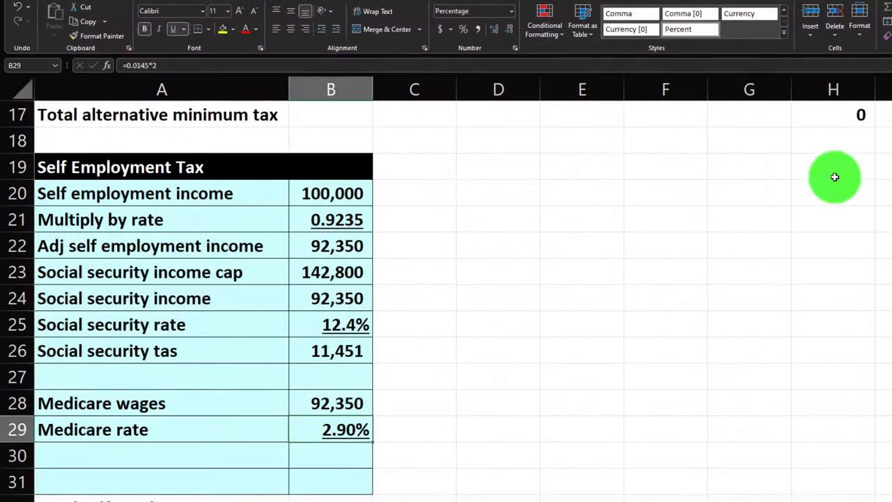
Label A30 "Medicare tax" and calculate it in B30 by multiplying the Medicare wages by the Medicare rate with =B28*B29.
left_click(255, 453)
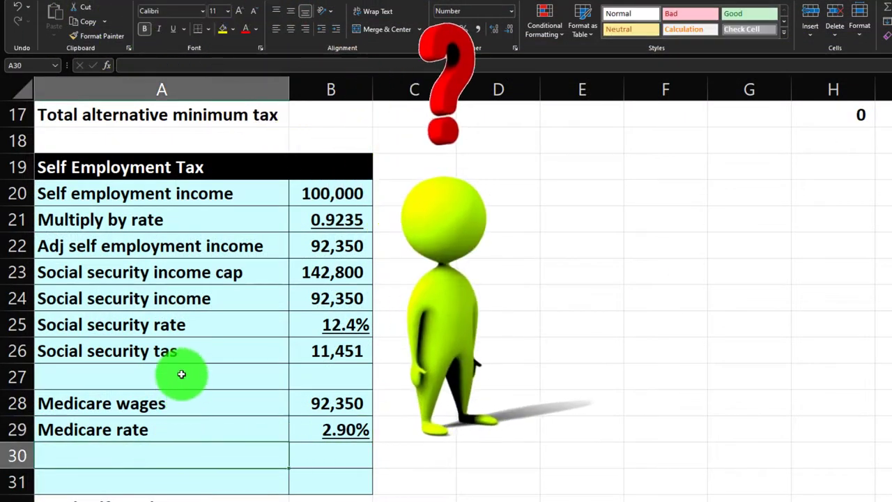
scroll(181, 373, "down", 1)
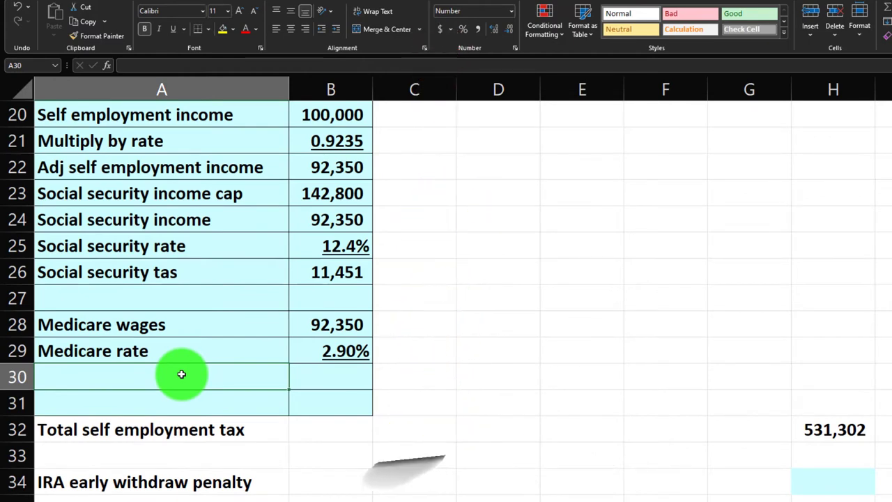
type("Medicare")
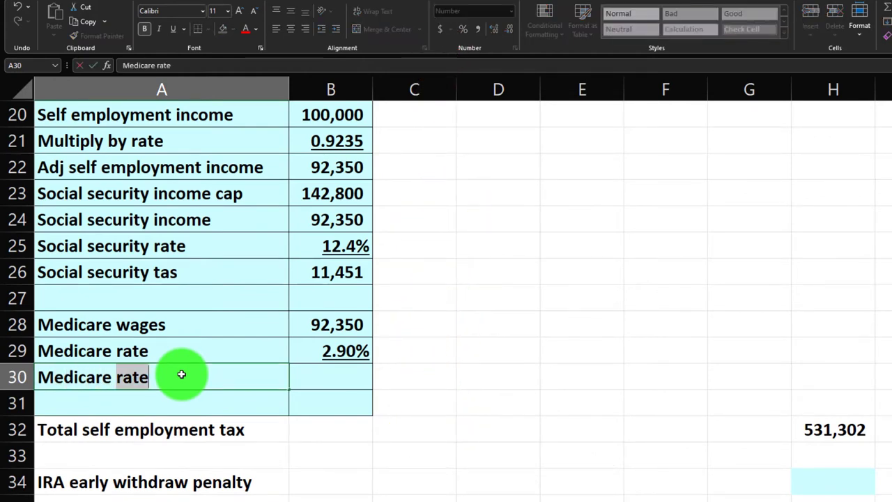
type(" tax")
key("Tab")
type("=-")
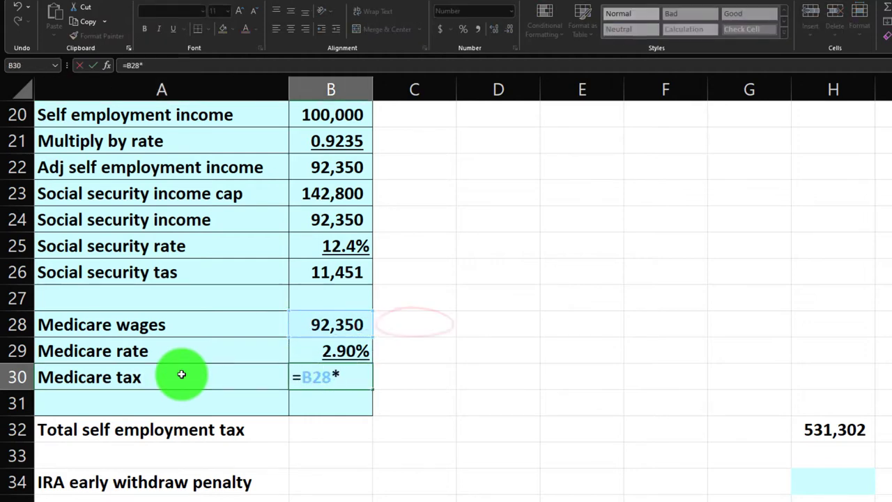
key("Up")
key("Return")
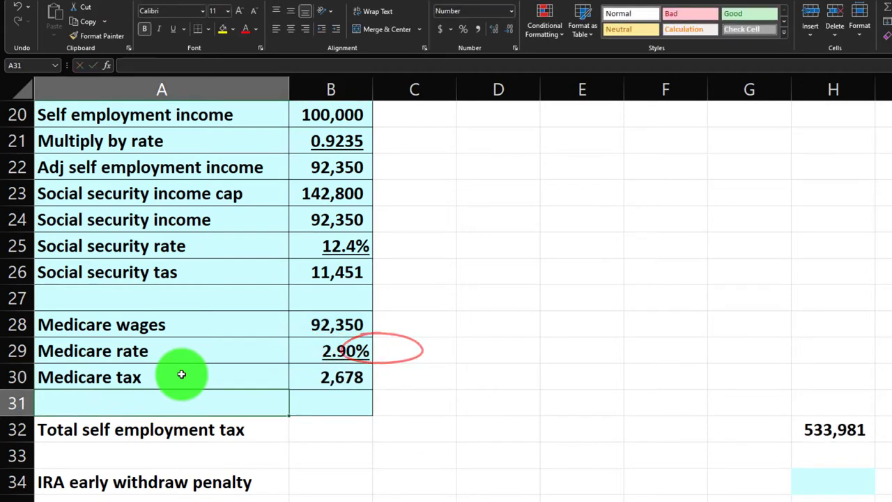
Calculate the total self employment tax in C32 by adding the social security tax and Medicare tax with =B26+B30.
key("Down")
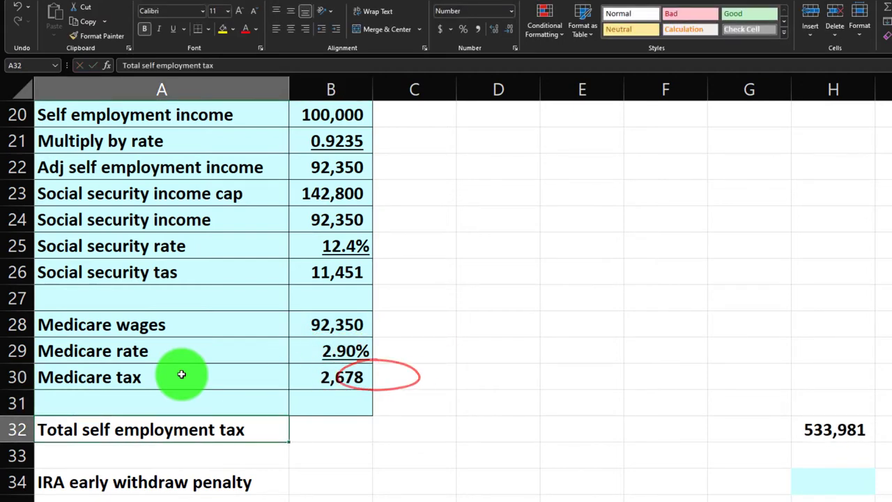
key("Right")
key("Right")
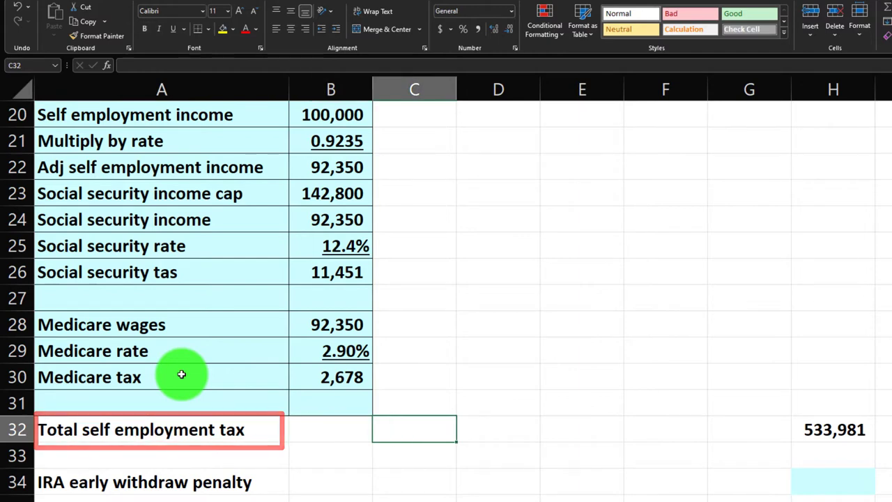
scroll(181, 374, "down", 1)
scroll(181, 375, "down", 1)
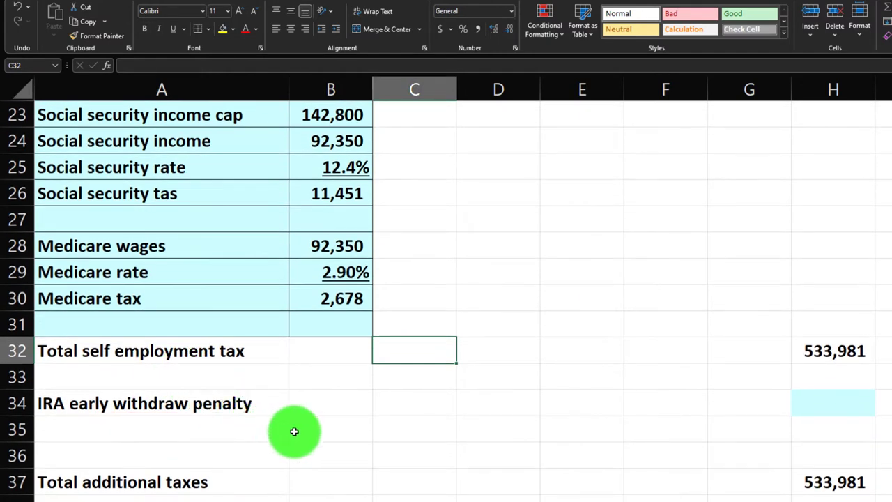
scroll(294, 432, "up", 1)
type("=")
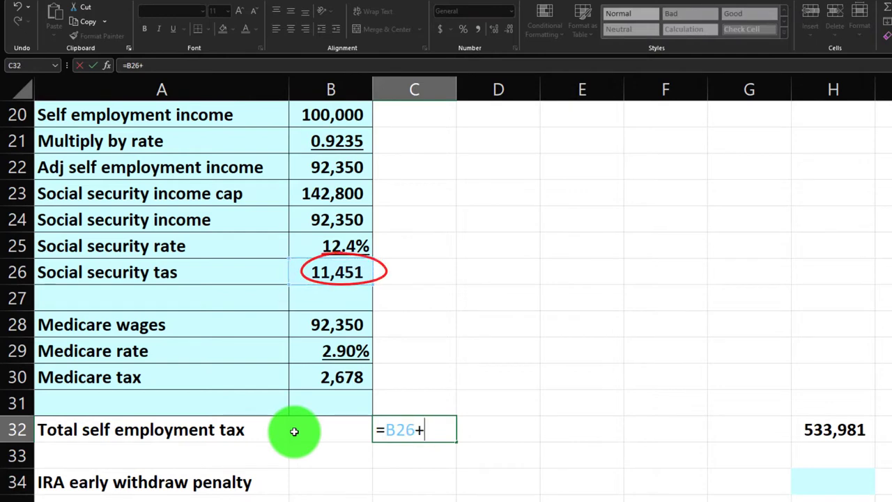
type("+")
key("Left")
key("Left")
key("Right")
key("Up")
key("Up")
key("Return")
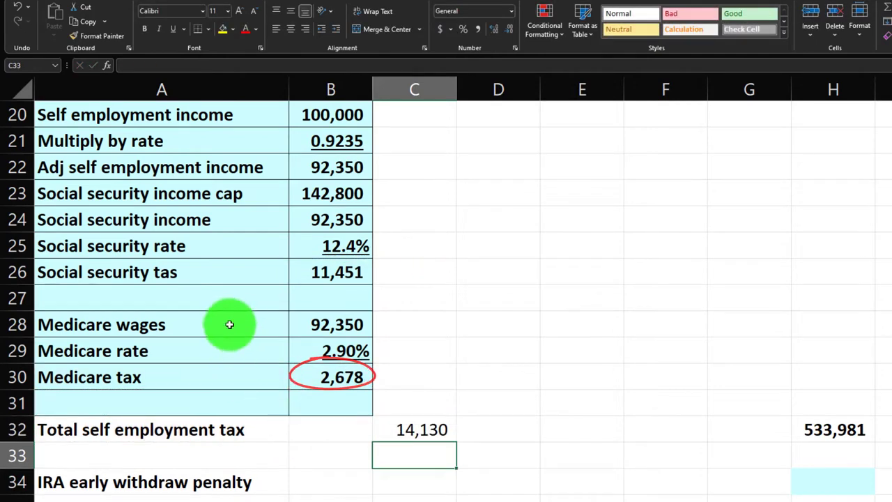
Correct the misspelled label in A26 to "Social security tax".
double_click(214, 274)
key("BackSpace")
type("x")
key("Return")
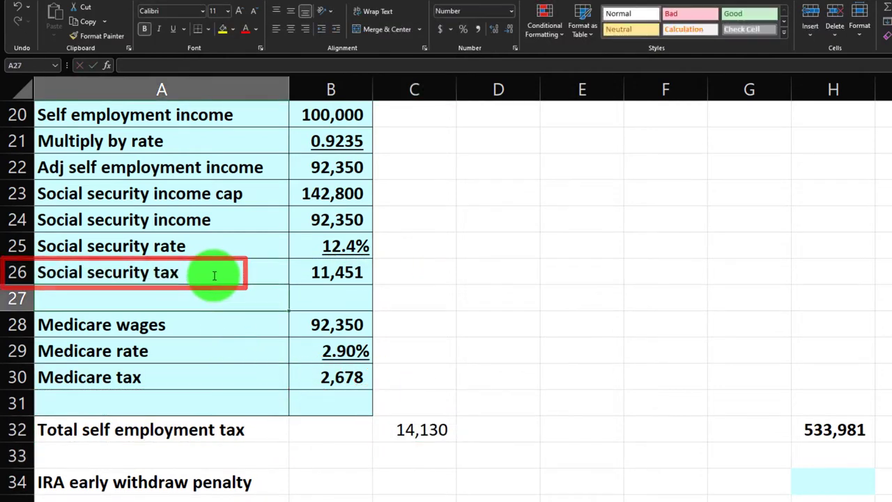
Spell-check the sheet from its beginning and correct "Alernative" to "Alternative" in the A3 heading.
scroll(189, 209, "up", 1)
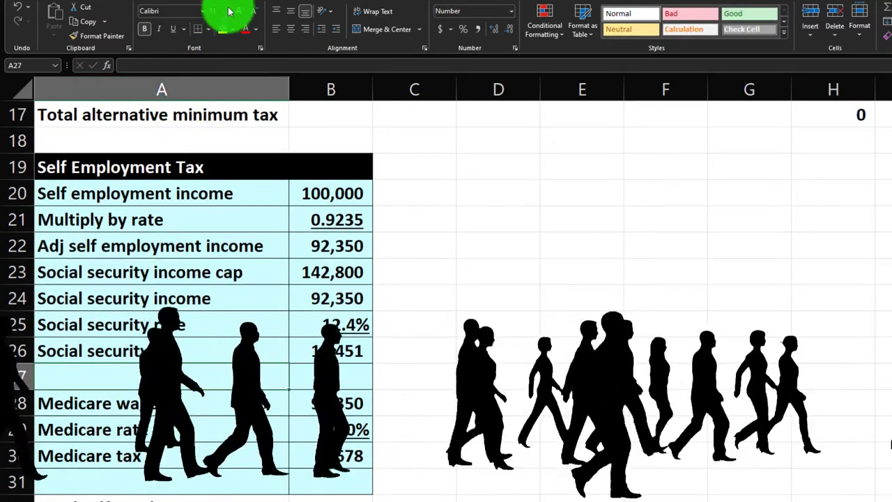
left_click(230, 2)
left_click(24, 18)
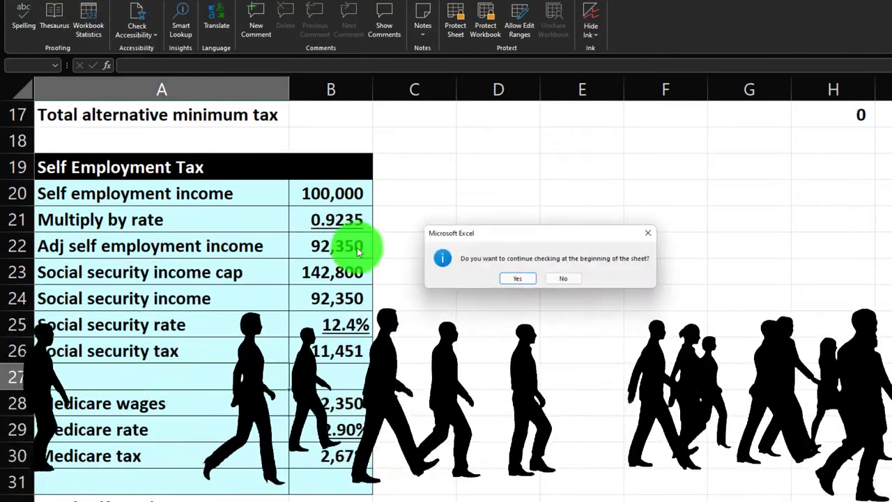
left_click(520, 278)
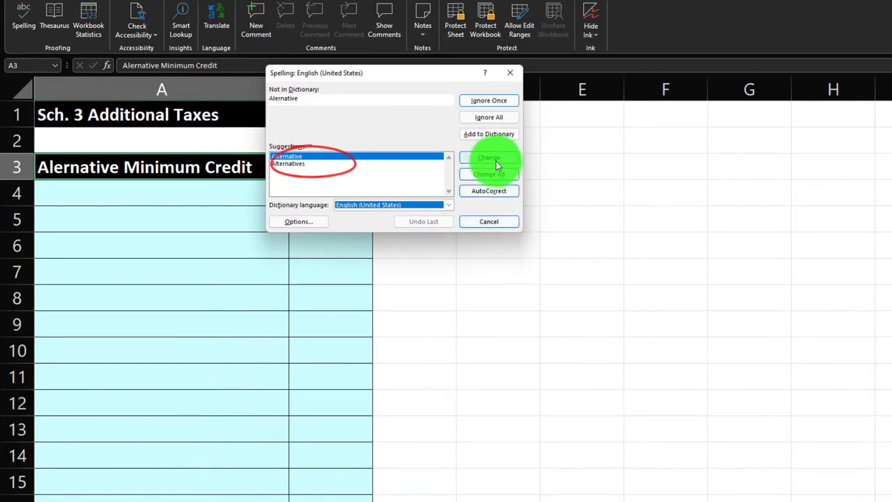
left_click(497, 165)
left_click(538, 275)
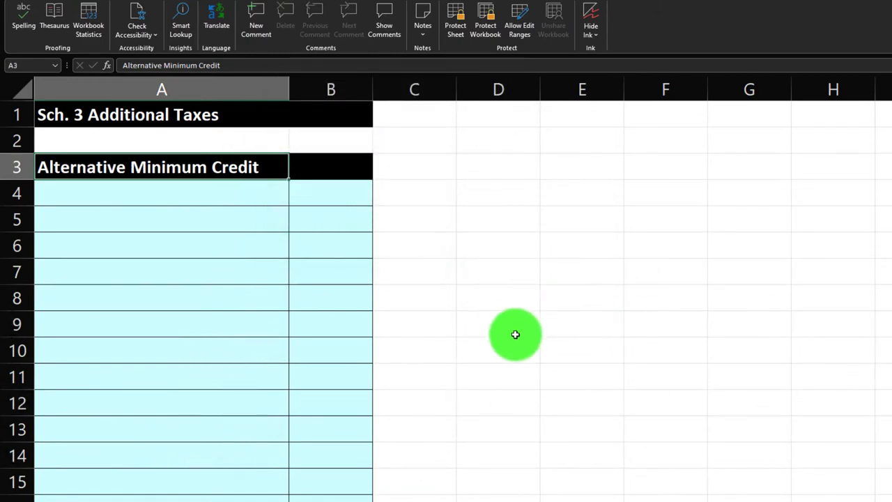
left_click(516, 335)
Check the total additional taxes formula in H37, then delete column H with its old totals.
scroll(515, 335, "down", 6)
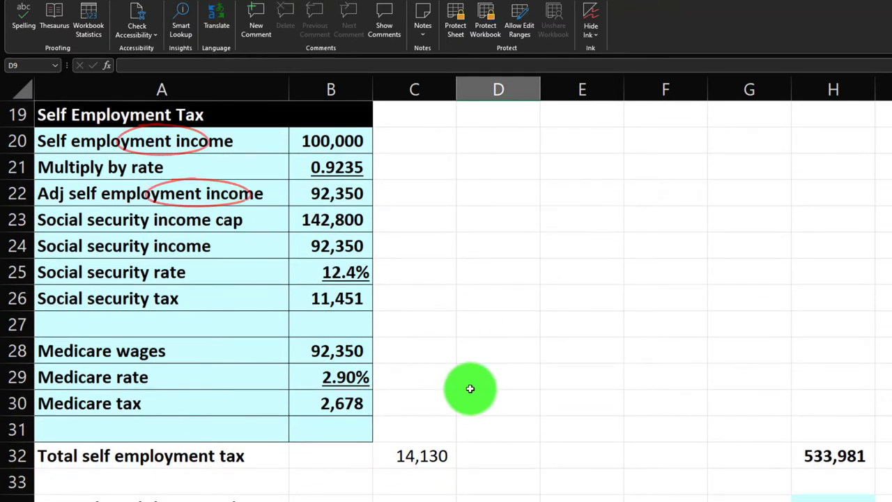
scroll(469, 388, "down", 2)
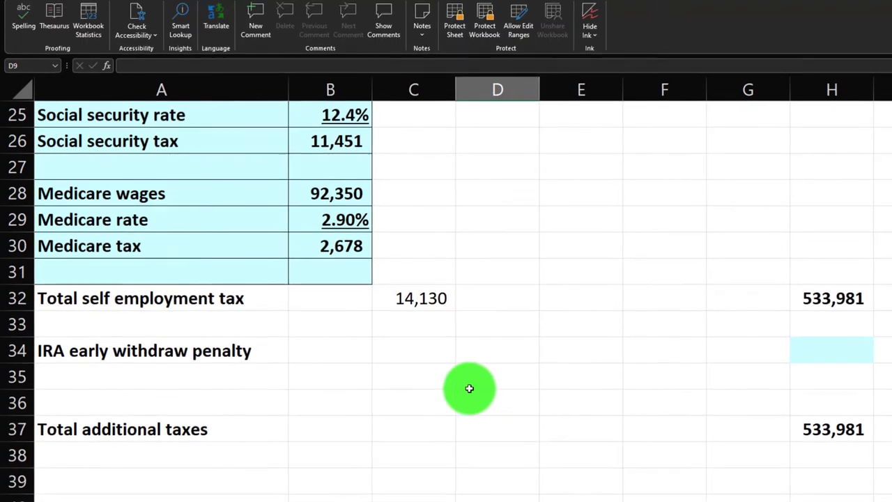
scroll(500, 394, "up", 1)
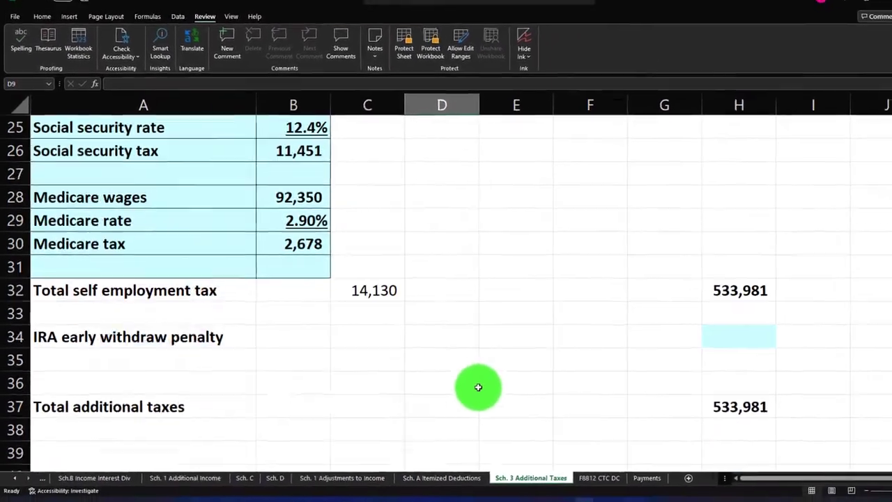
left_click(757, 459)
scroll(757, 457, "up", 4)
scroll(678, 396, "up", 3)
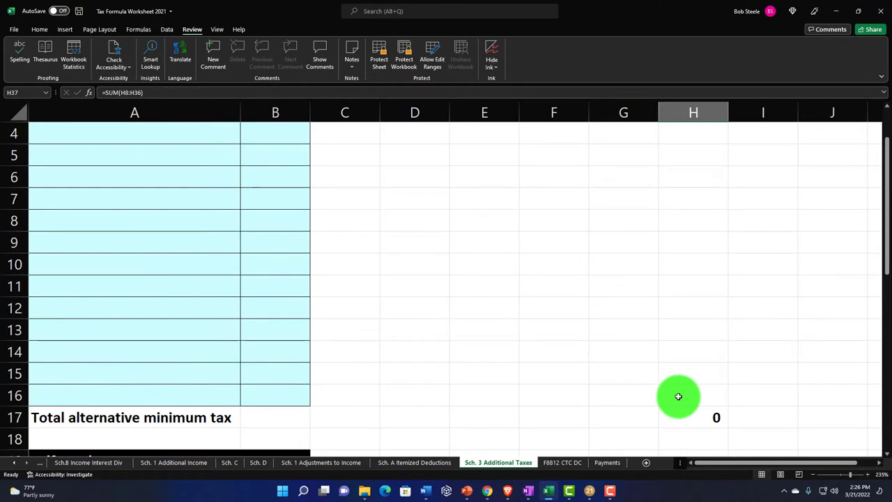
scroll(678, 396, "down", 8)
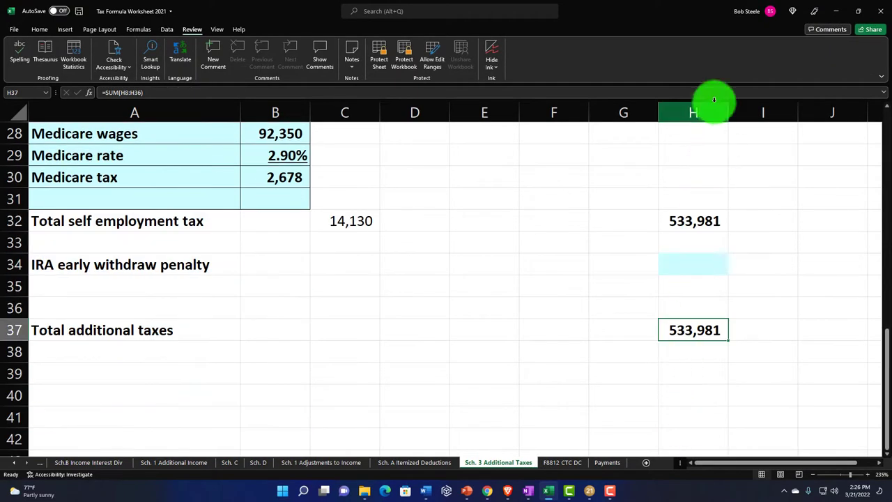
left_click(709, 115)
right_click(695, 184)
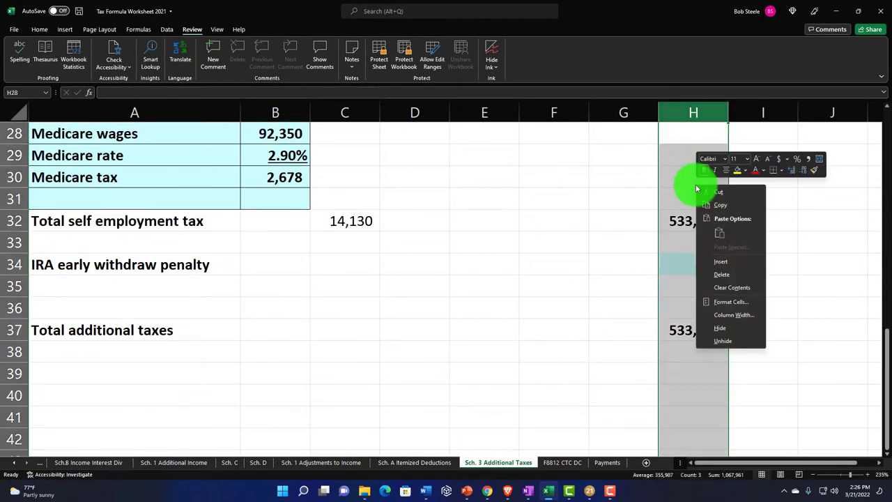
left_click(725, 277)
Total the alternative minimum tax in C17 by summing the worksheet rows B4:B16.
scroll(424, 344, "up", 7)
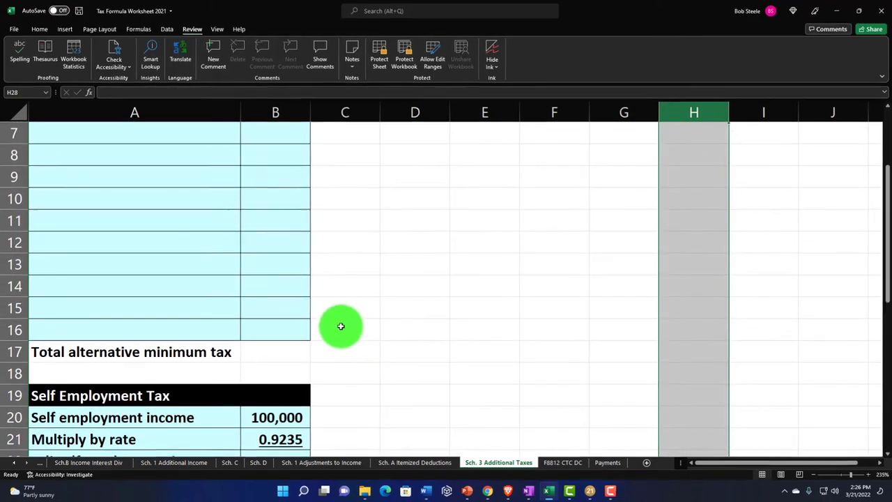
left_click(341, 324)
left_click(356, 352)
type("=su")
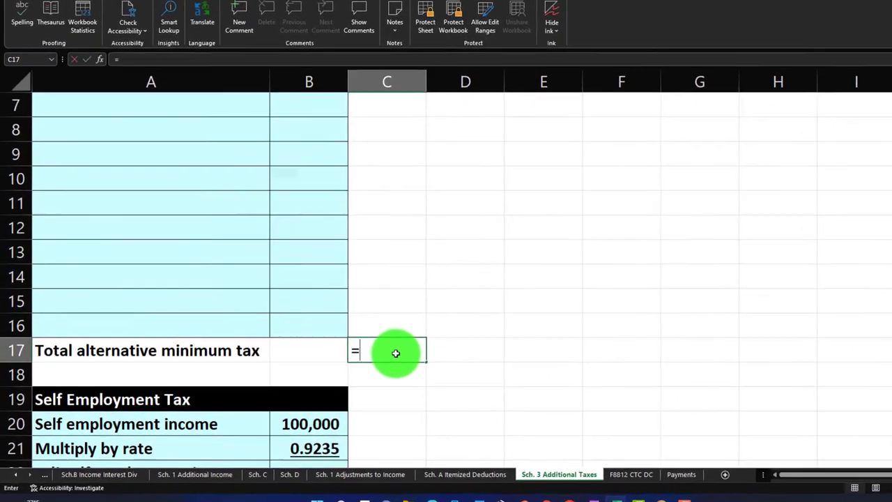
type("m(")
key("Left")
key("Up")
key("shift+Up")
key("shift+Up")
key("shift+Up")
key("shift+Up")
key("shift+Up")
key("shift+Up")
key("shift+Up")
key("shift+Up")
key("shift+Up")
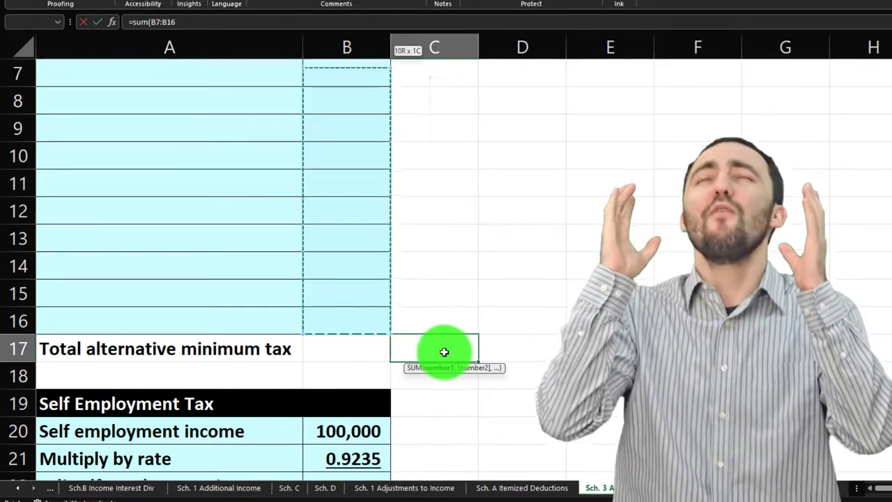
scroll(444, 352, "up", 2)
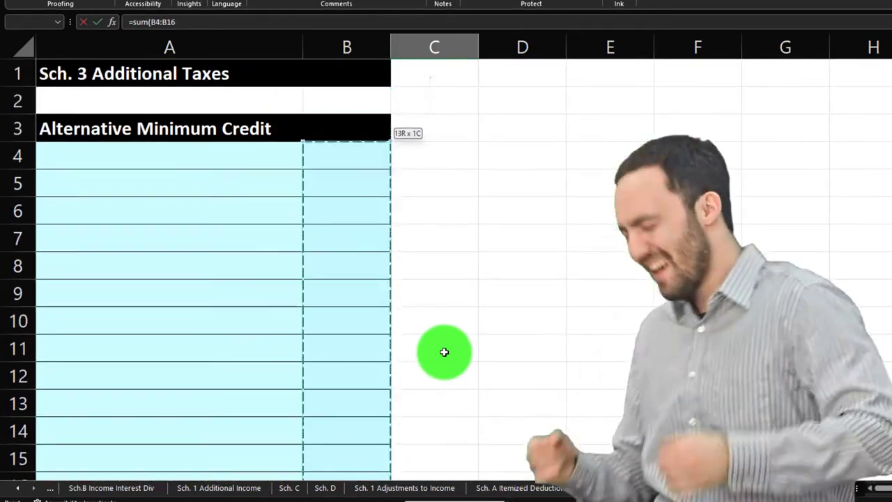
key("Return")
Format the IRA early withdraw penalty cell C34 with a light blue fill and all borders.
scroll(444, 352, "down", 8)
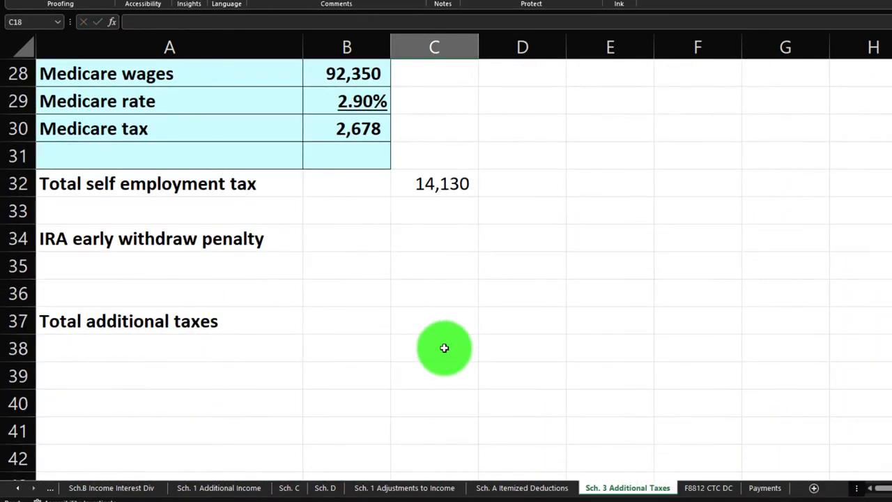
scroll(444, 348, "up", 1)
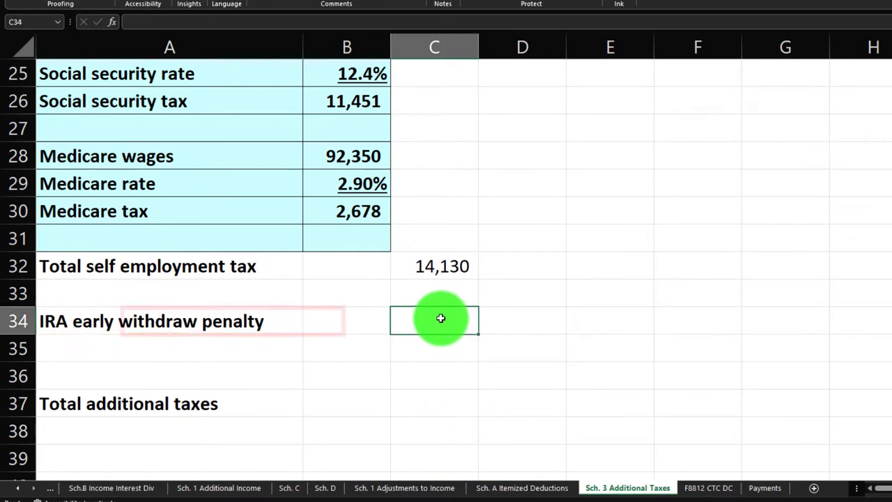
left_click(48, 10)
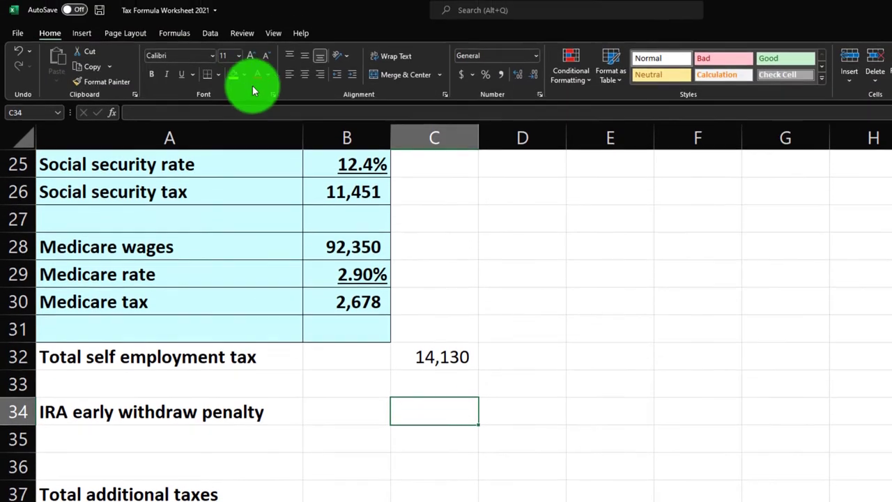
left_click(244, 75)
left_click(233, 220)
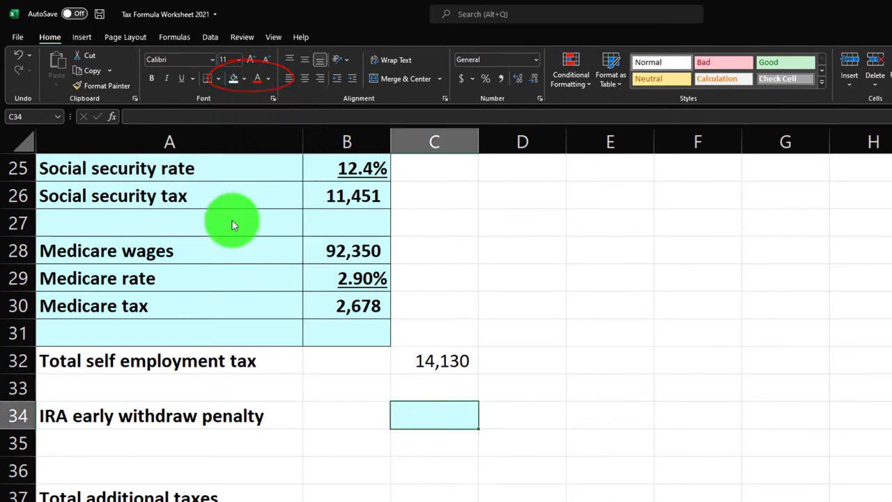
left_click(218, 78)
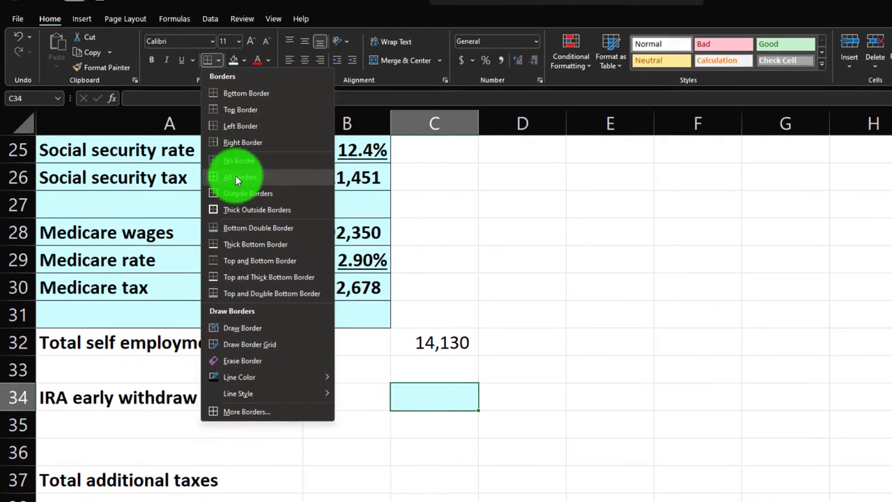
left_click(237, 180)
Calculate the total additional taxes in C37 with the formula =SUM(C7:C36).
left_click(423, 481)
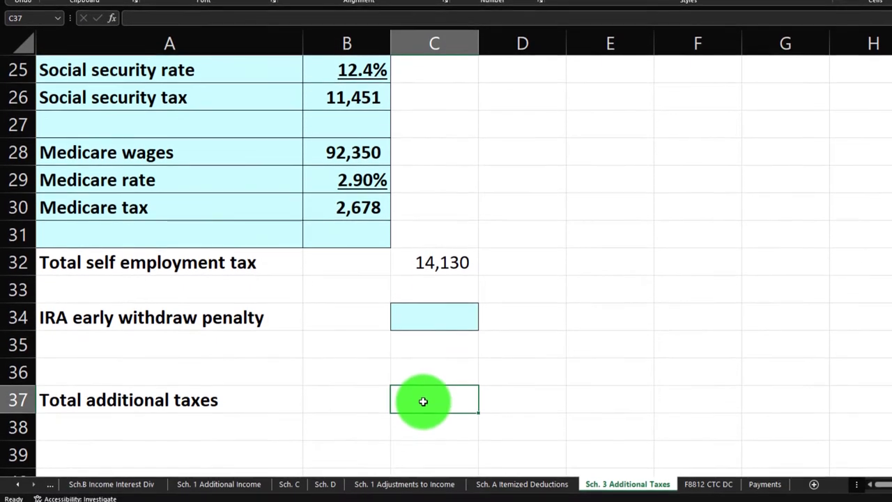
type("=sum(")
key("Up")
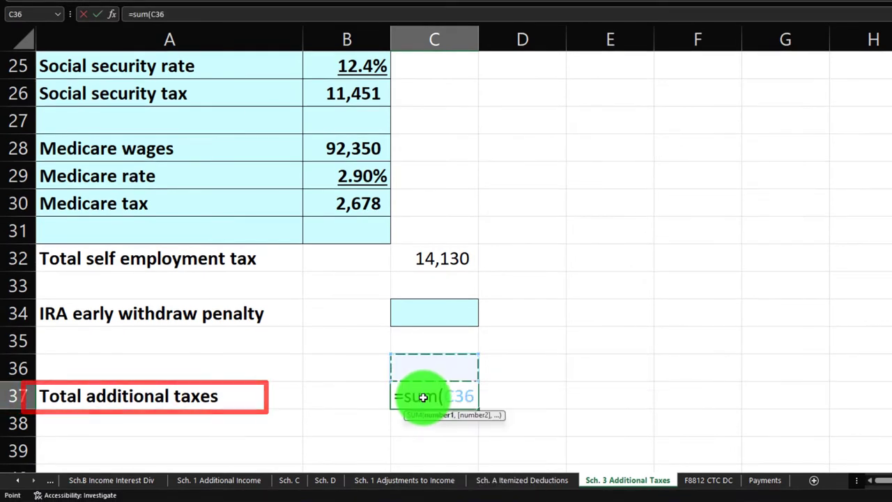
key("shift+Up")
key("shift+Up")
key("shift+Up")
key("shift+Up")
key("shift+Up")
key("shift+Up")
key("shift+Up")
key("shift+Up")
key("shift+Up")
key("shift+Up")
key("shift+Up")
key("shift+Up")
key("shift+Up")
key("shift+Up")
key("shift+Up")
key("shift+Up")
key("shift+Up")
key("shift+Up")
key("shift+Up")
key("shift+Up")
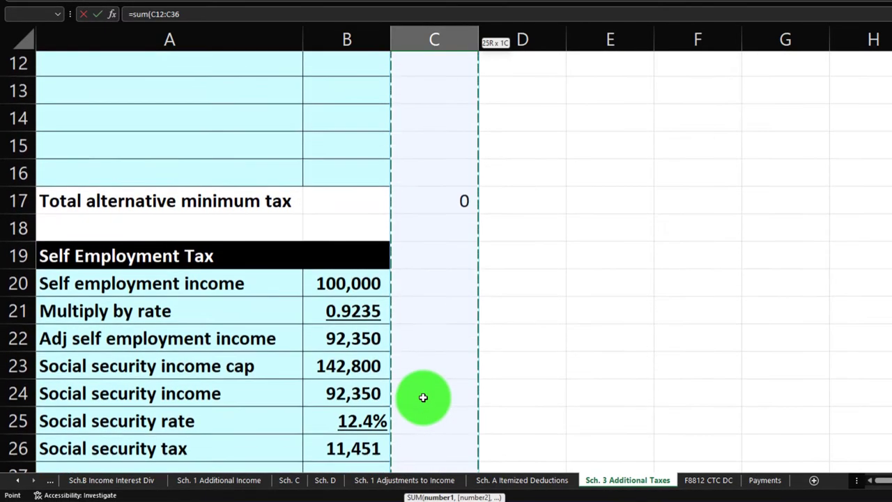
key("shift+Up")
key("shift+Up")
key("shift+Up")
key("shift+Up")
key("shift+Up")
key("Return")
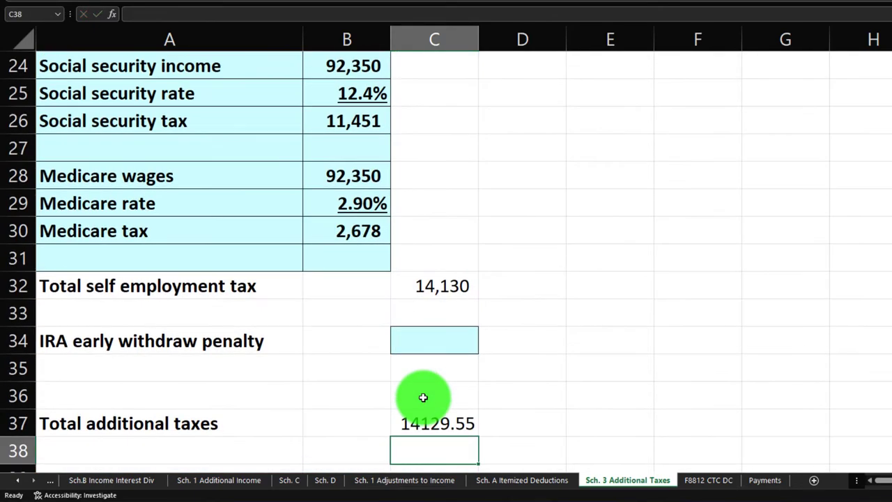
scroll(423, 397, "down", 1)
left_click(425, 347)
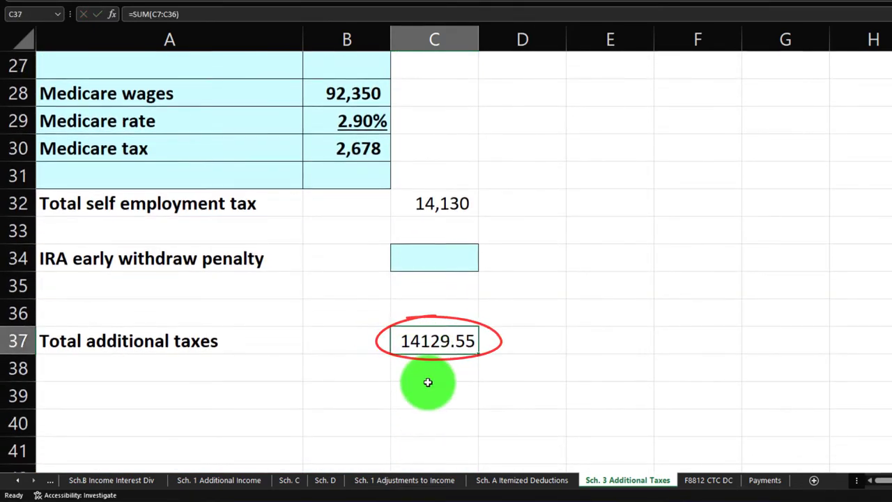
Copy the number formatting of the total self employment tax in C32 to the total additional taxes in C37.
left_click(418, 203)
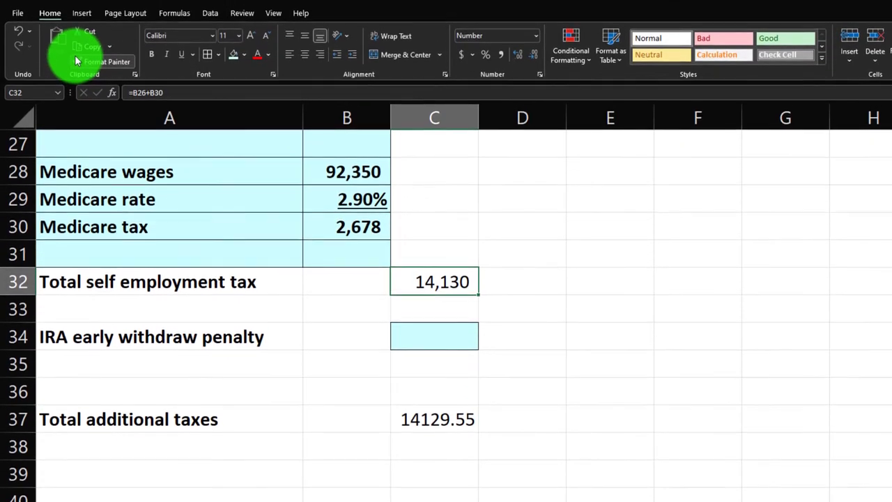
left_click(101, 47)
left_click(418, 406)
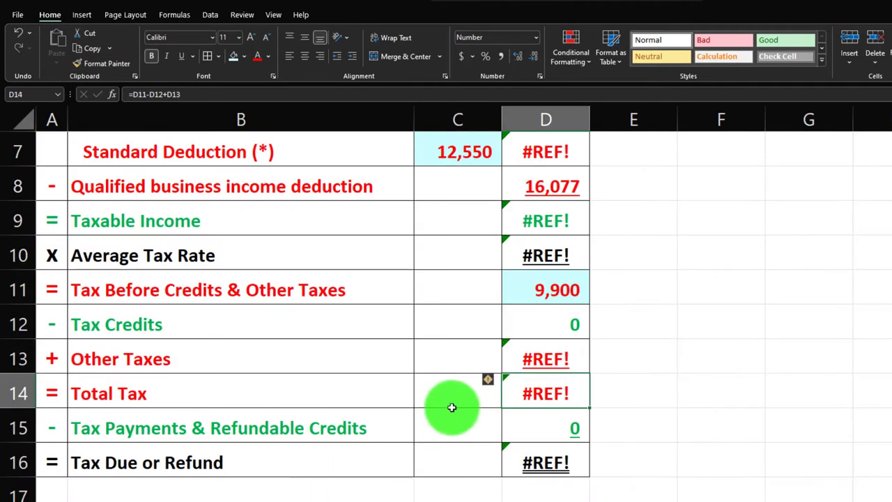
On Sch. 1 Adjustments to Income, set the self employment tax in C17 to half of the Sch. 3 Additional Taxes total in C32.
left_click(537, 227)
scroll(488, 423, "up", 2)
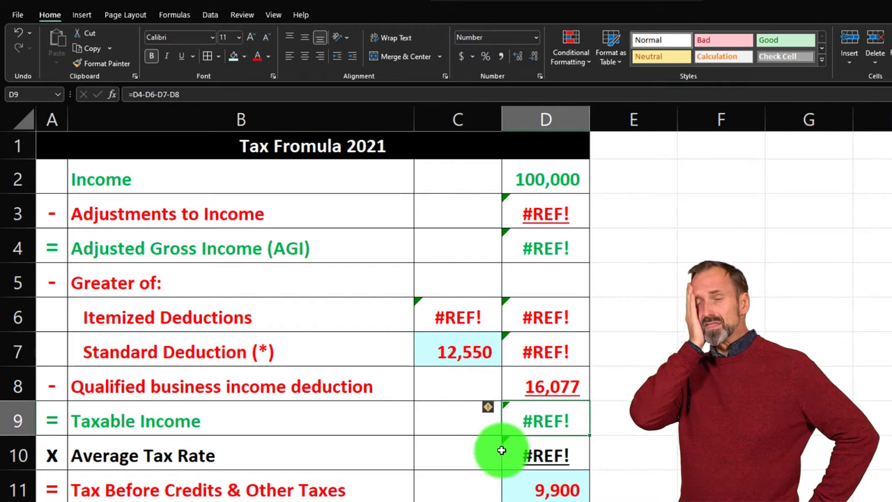
scroll(501, 451, "down", 1)
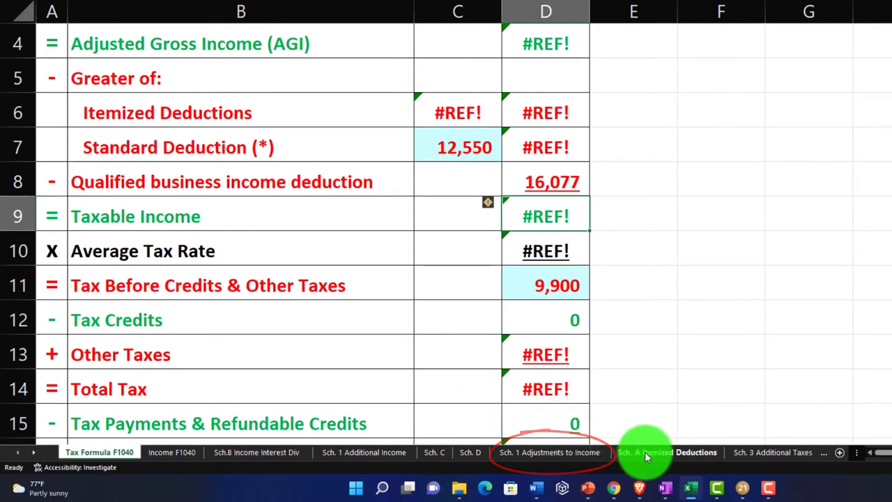
left_click(577, 454)
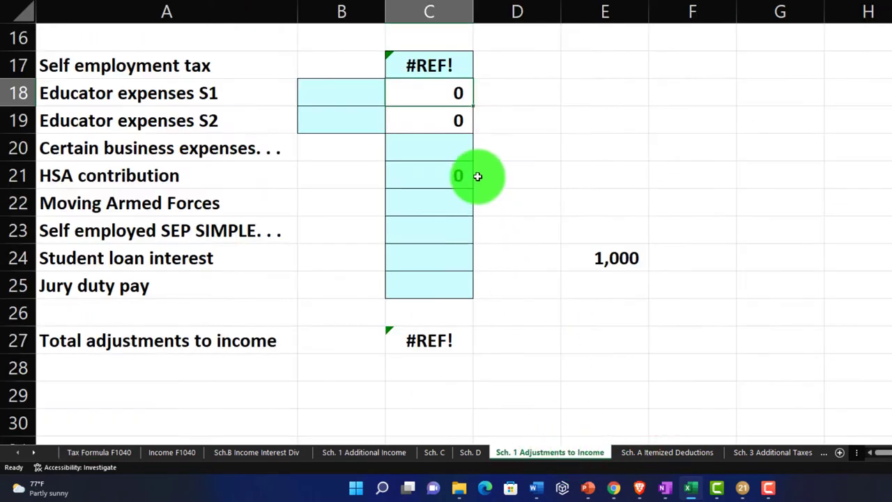
left_click(423, 66)
type("=")
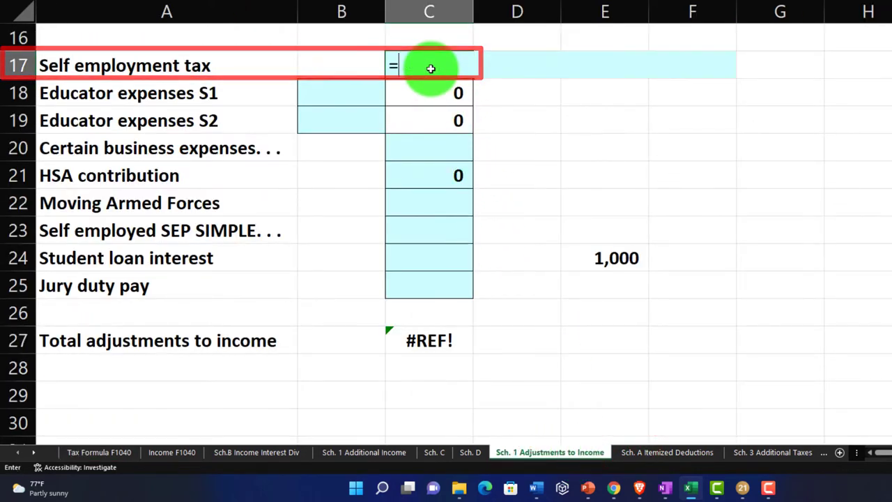
left_click(35, 452)
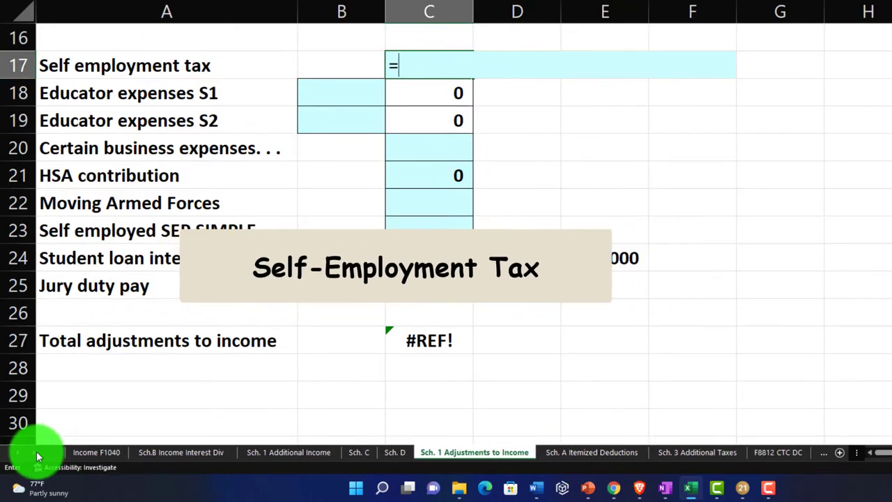
left_click(36, 451)
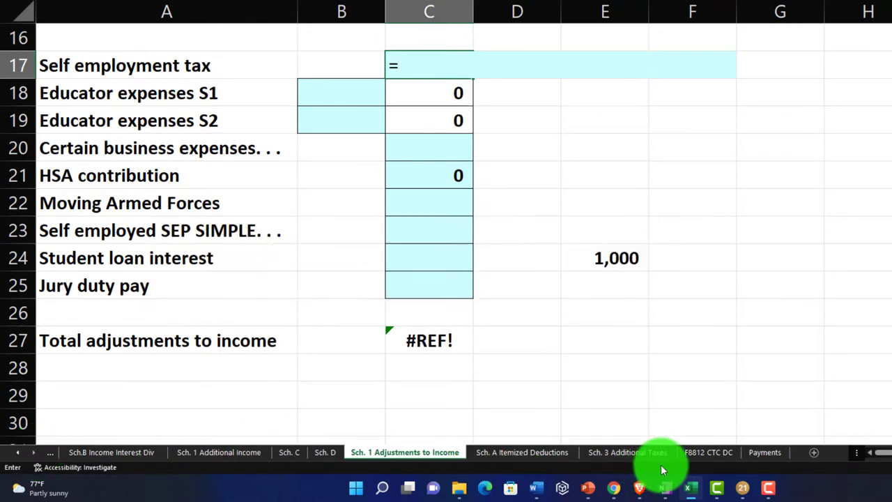
left_click(628, 453)
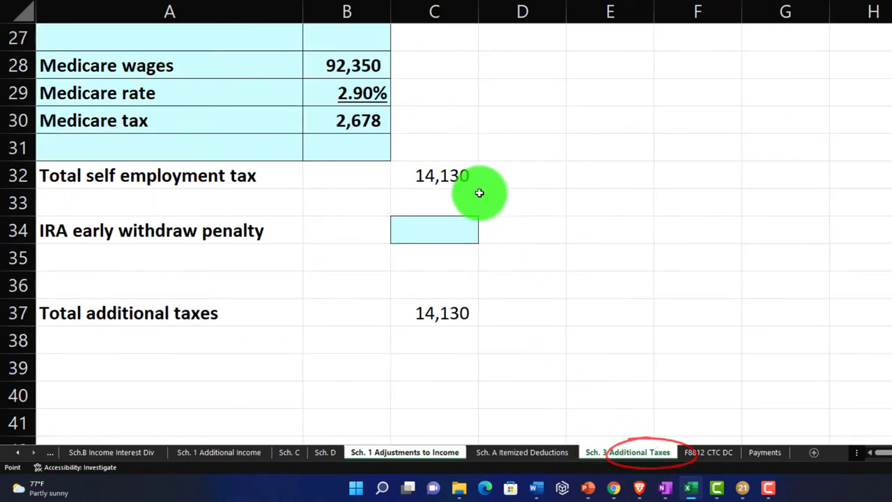
left_click(454, 174)
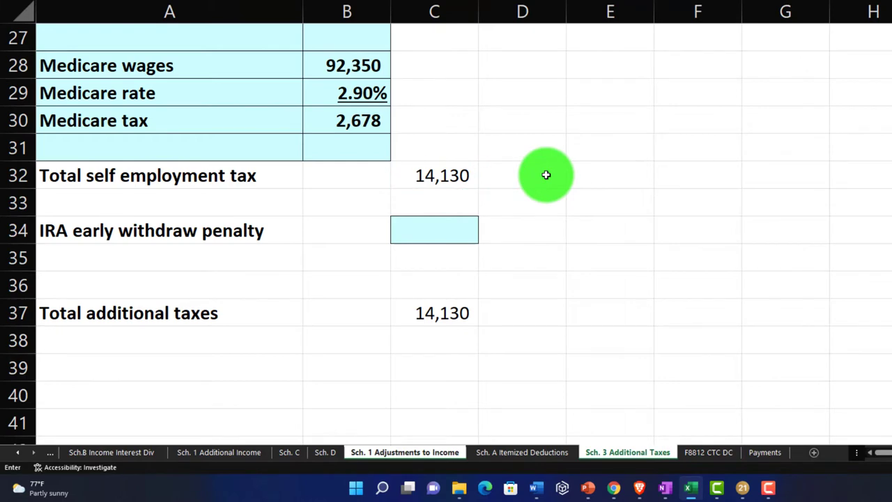
key("Return")
key("Left")
key("Left")
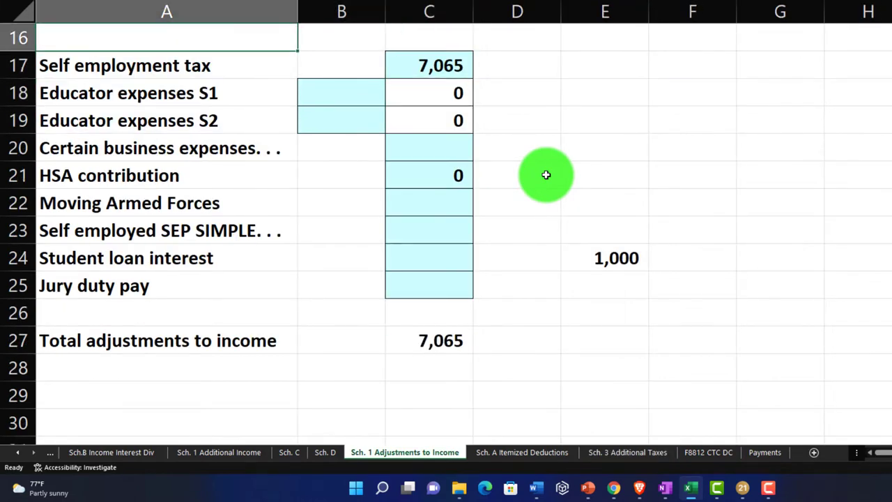
On Tax Formula F1040, link Other Taxes in D13 to the total additional taxes with ='Sch. 3 Additional Taxes'!C37.
left_click(20, 457)
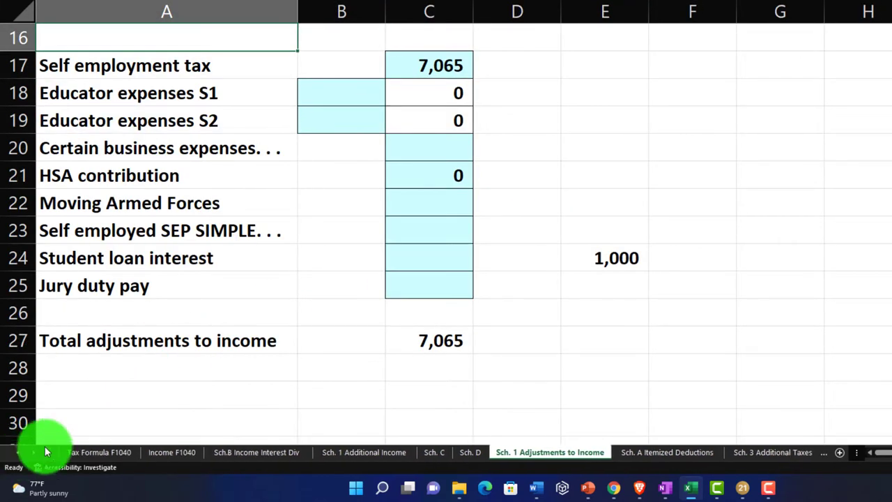
left_click(85, 452)
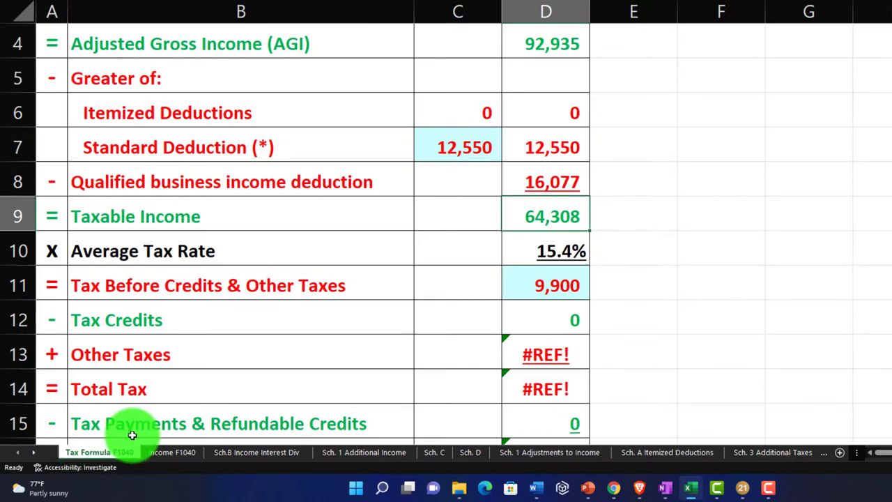
left_click(537, 353)
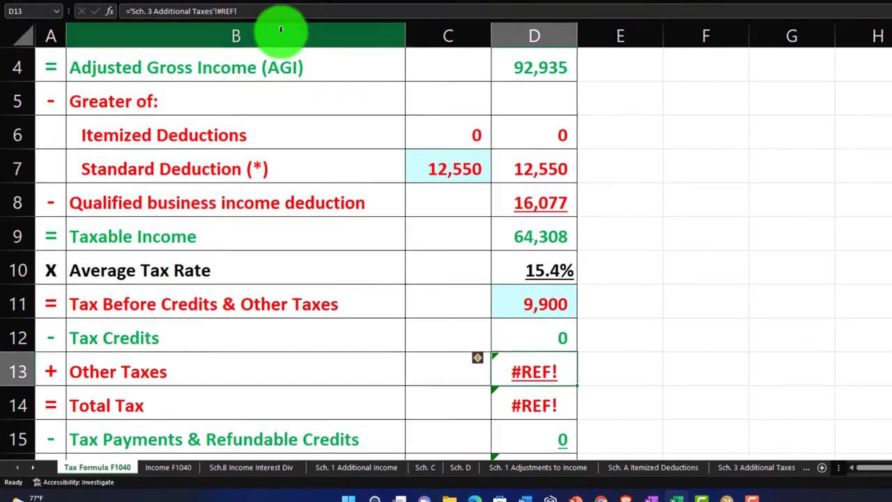
left_click(269, 2)
key("BackSpace")
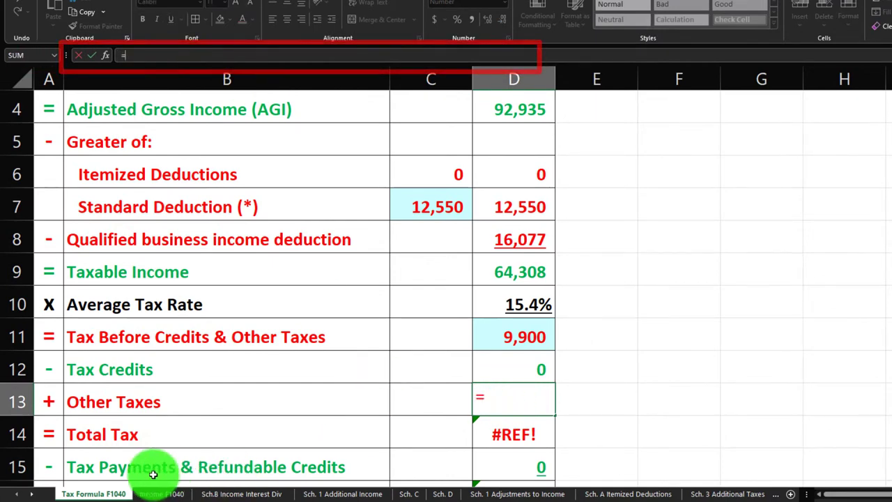
left_click(32, 493)
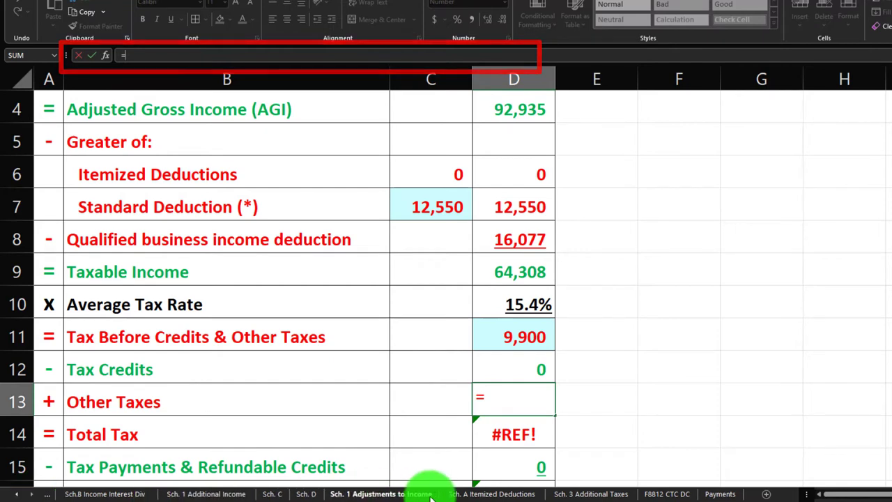
left_click(557, 494)
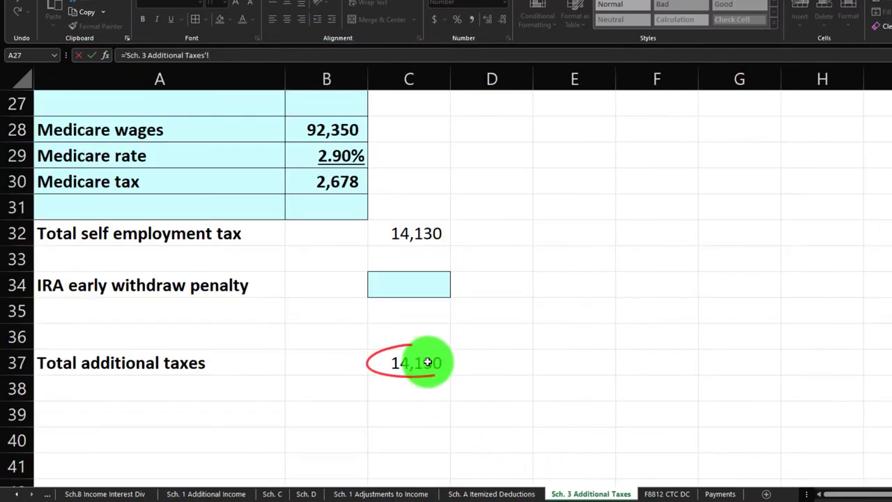
key("Return")
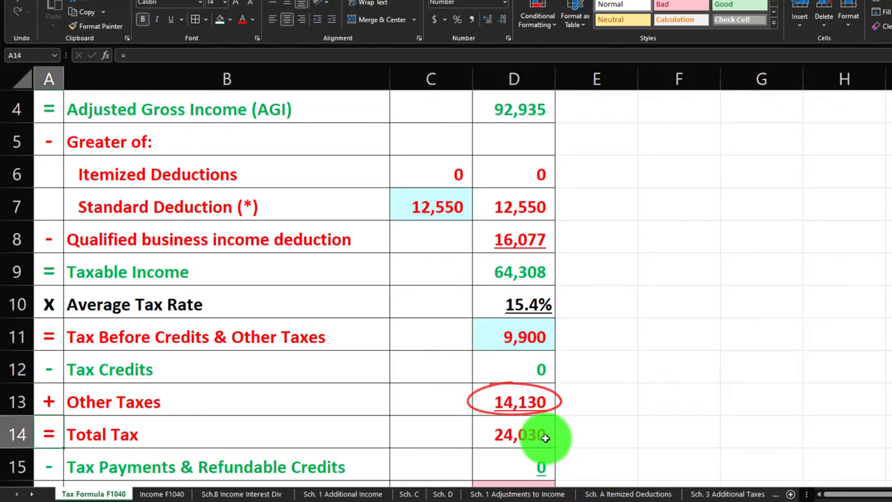
left_click(488, 402)
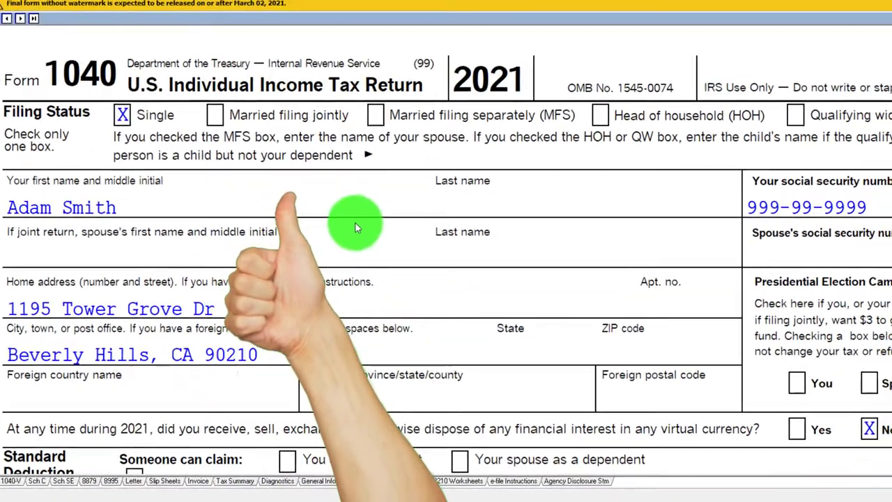
Switch to the tax preparation software, review both Form 1040 pages, and set the Schedule C gross receipts or sales to 220,000.
scroll(354, 225, "down", 15)
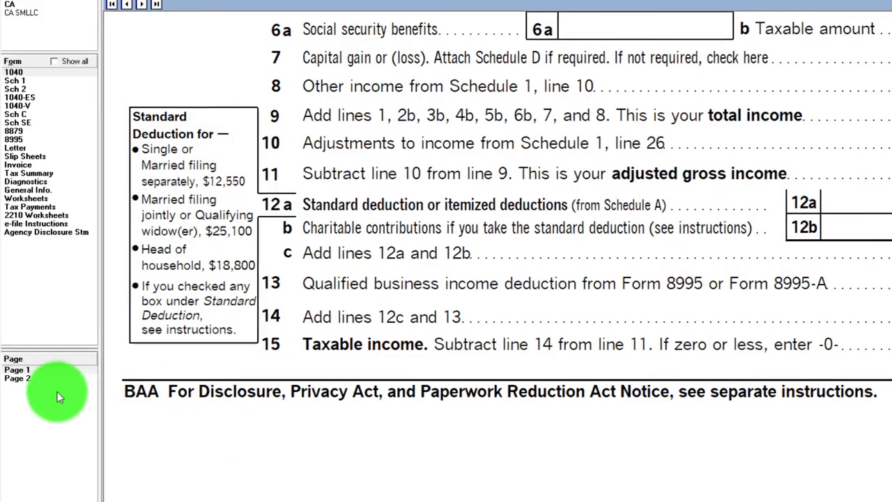
left_click(52, 385)
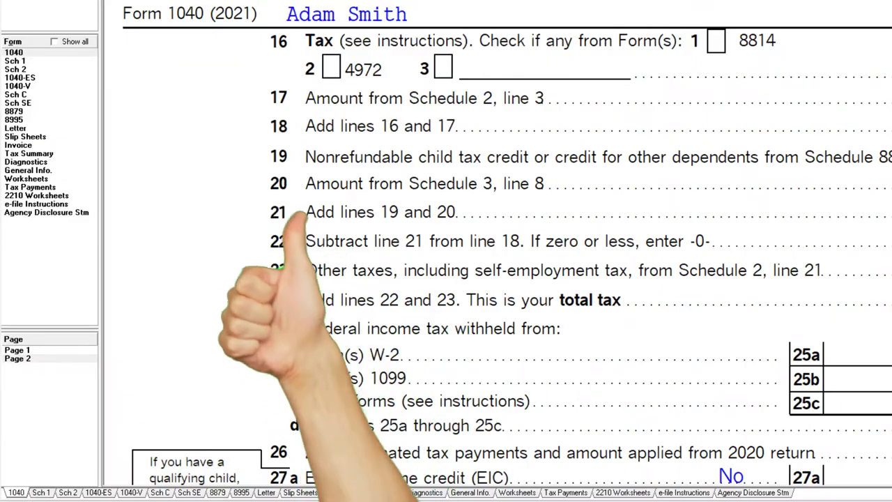
left_click(29, 349)
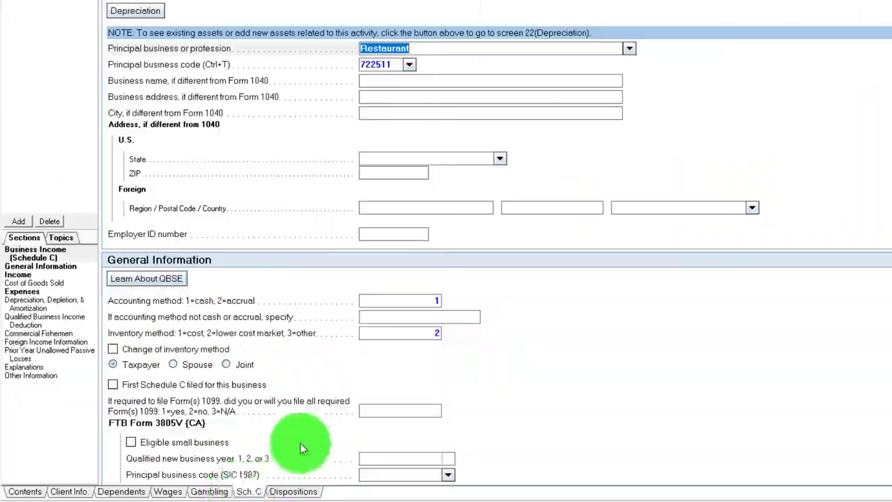
scroll(364, 382, "down", 3)
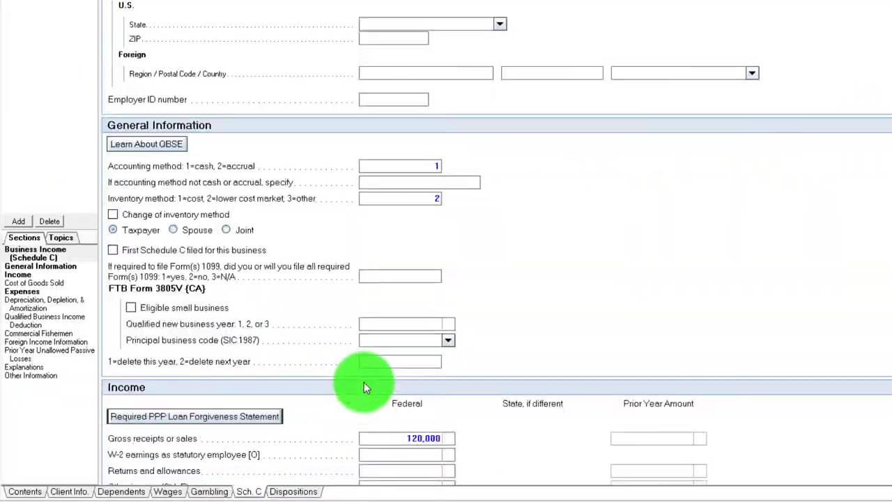
scroll(364, 382, "down", 2)
left_click(404, 302)
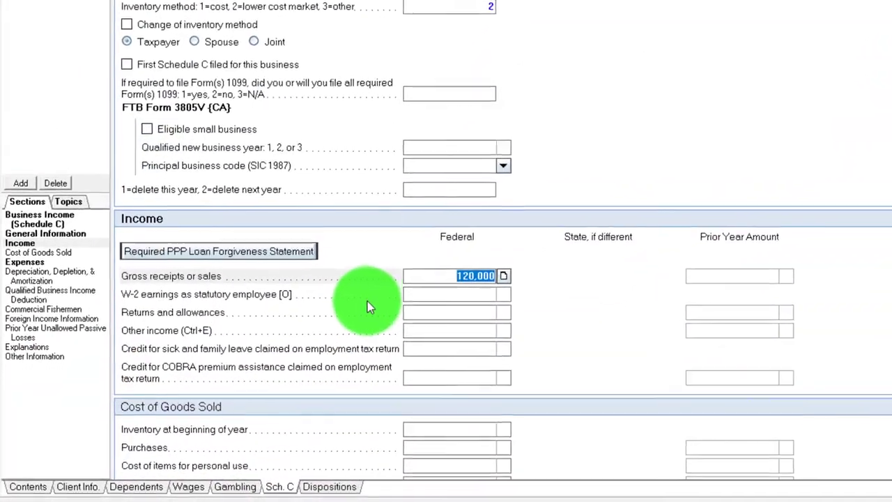
type("220")
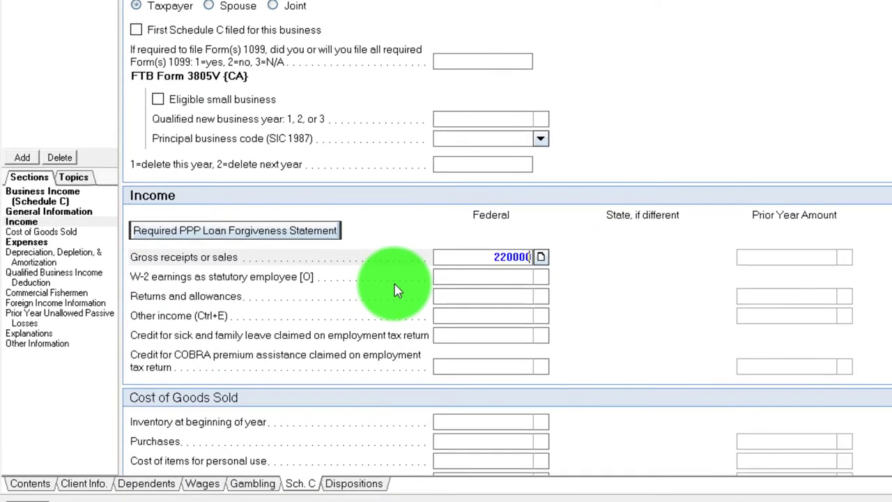
Examine lines 2 through 13 of Schedule SE for the recalculated self-employment tax and its deductible half.
scroll(394, 290, "down", 4)
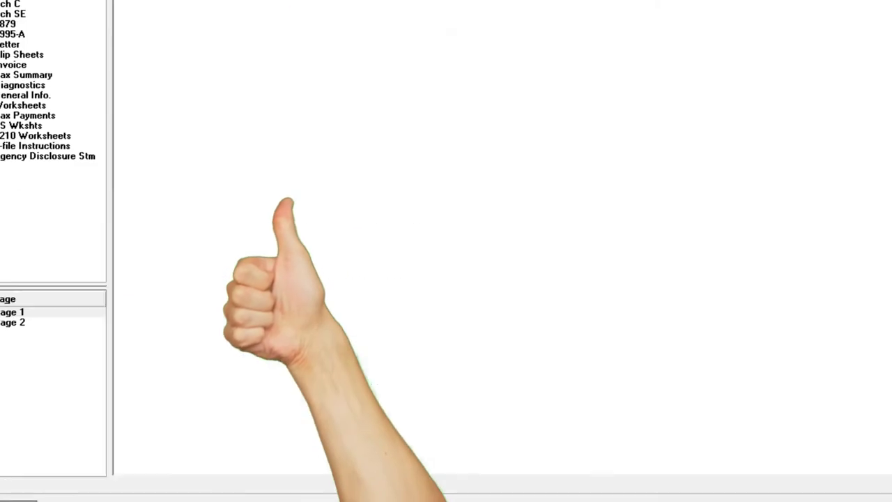
scroll(417, 162, "down", 10)
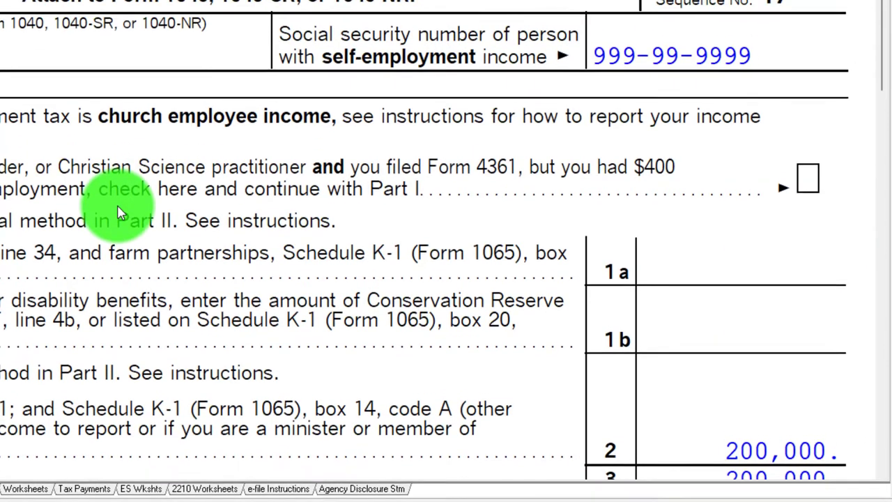
scroll(119, 269, "down", 5)
scroll(118, 332, "down", 2)
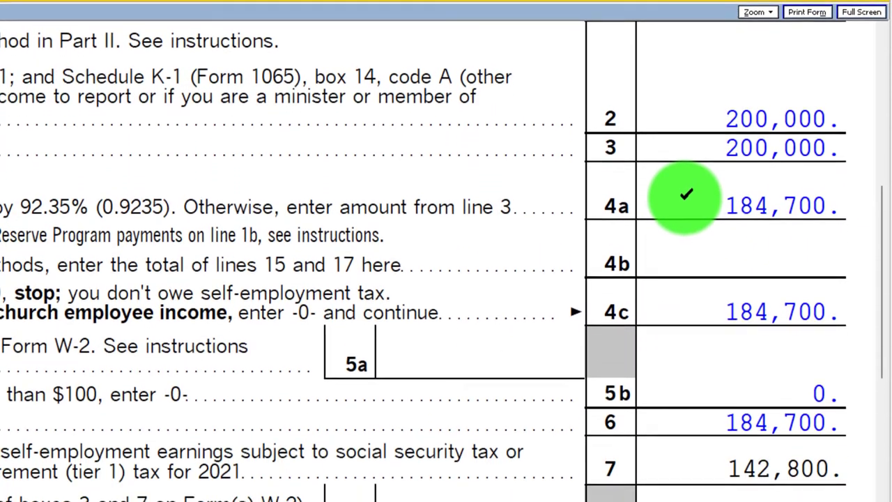
scroll(686, 230, "down", 4)
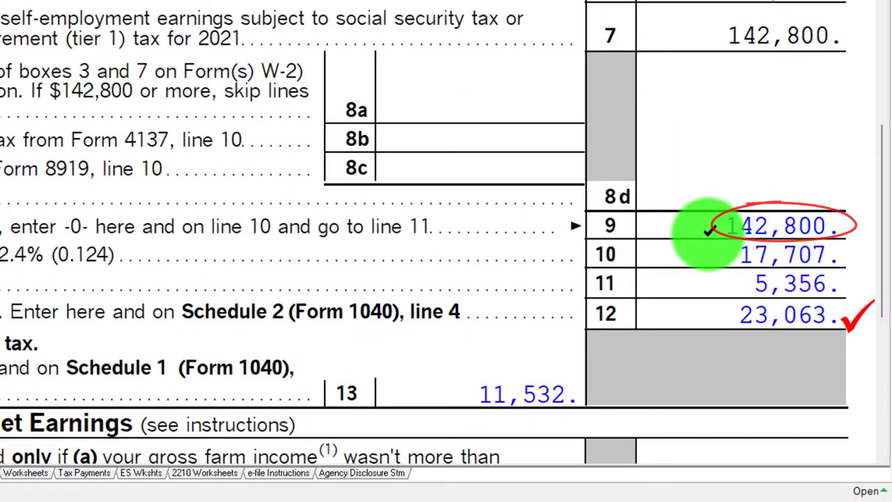
scroll(710, 230, "down", 2)
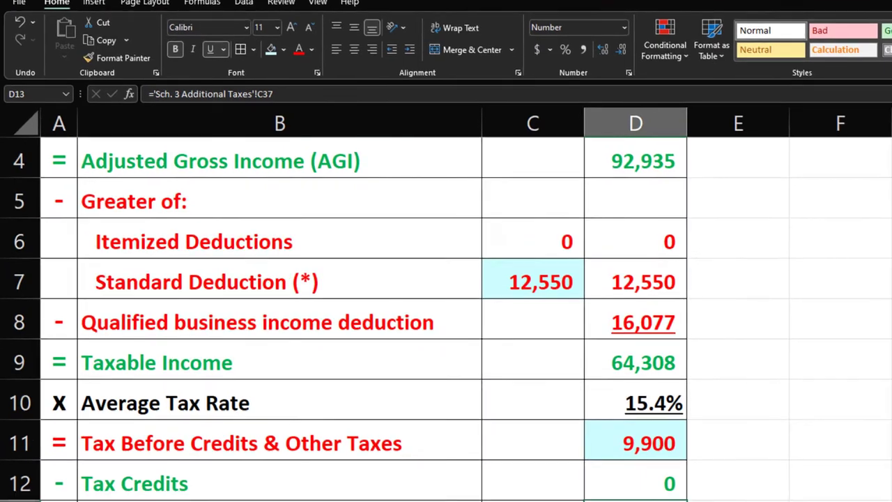
Switch back to the Excel workbook, set the first income amount on Sch. C to 220,000, and check the net income.
key("ctrl+bracketleft")
left_click(574, 501)
scroll(564, 484, "up", 3)
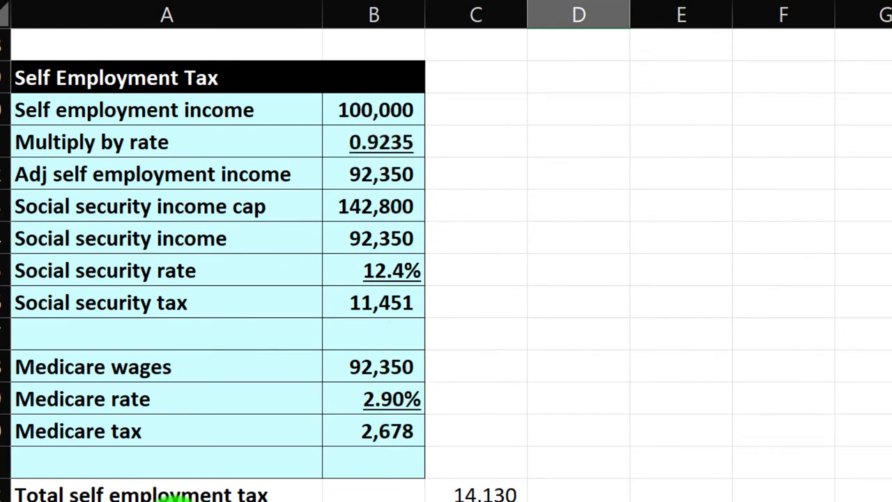
left_click(300, 501)
scroll(267, 406, "up", 4)
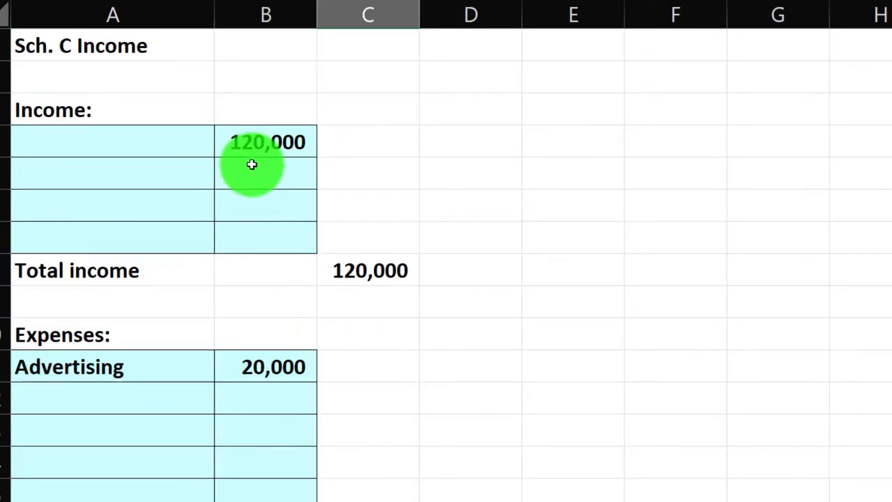
left_click(249, 144)
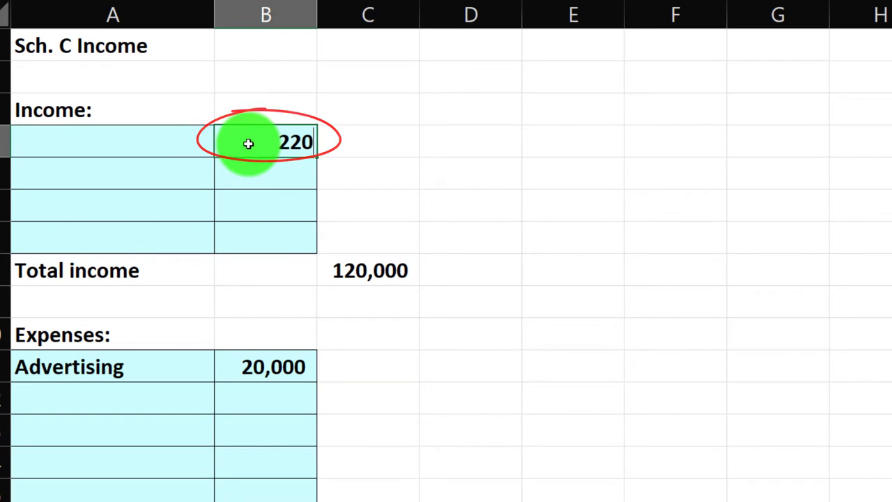
scroll(248, 143, "down", 6)
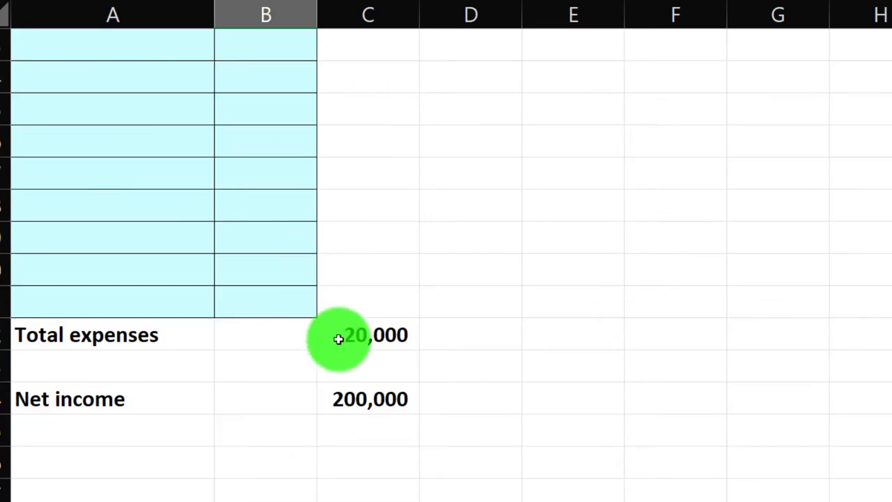
left_click(351, 395)
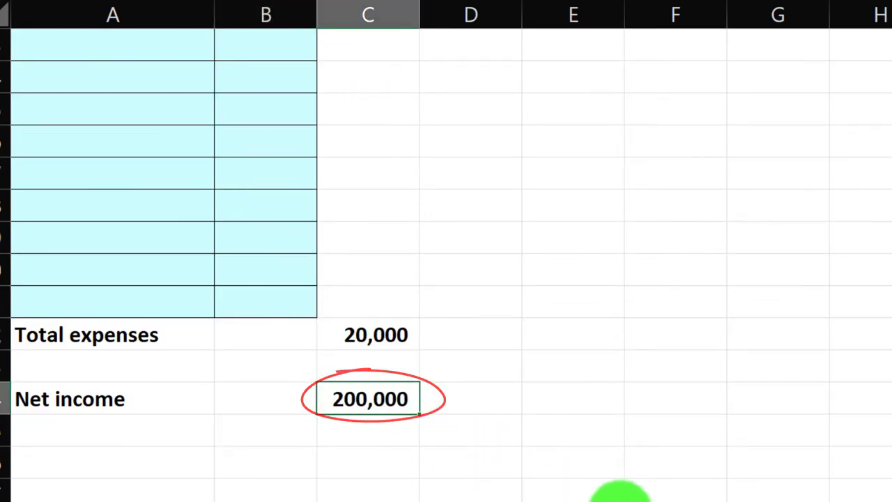
Compare the Self Employment Tax section on Sch. 3 Additional Taxes line by line with Schedule SE in the tax preparation software.
key("ctrl+Page_Down")
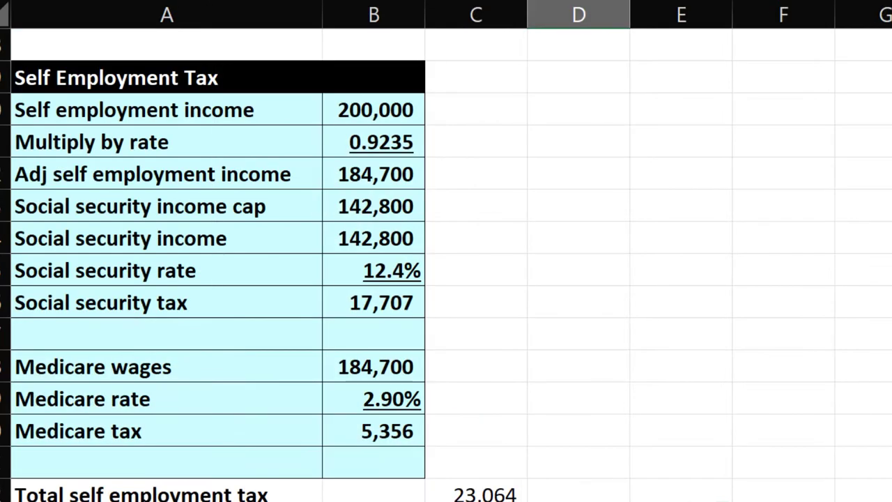
left_click(396, 110)
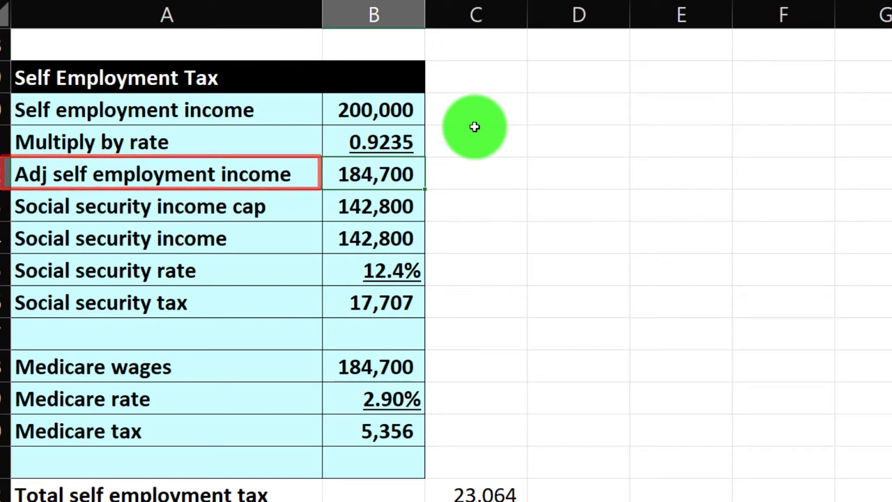
key("Down")
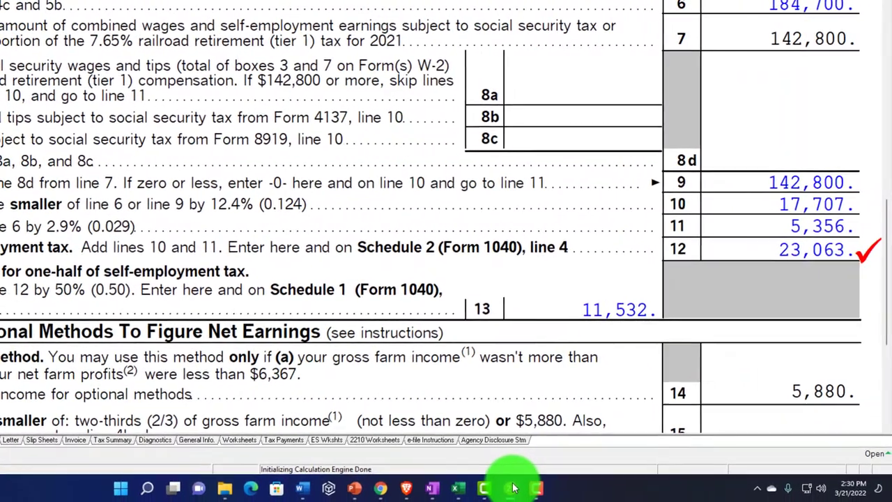
left_click(511, 487)
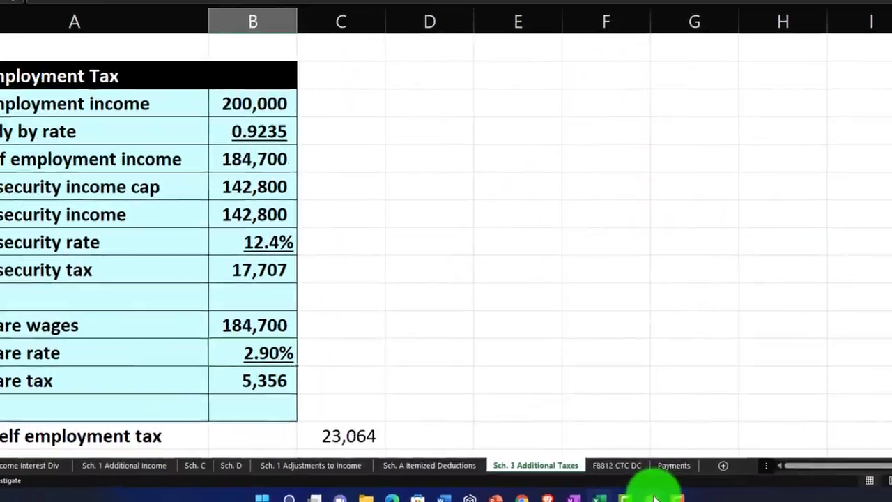
left_click(677, 497)
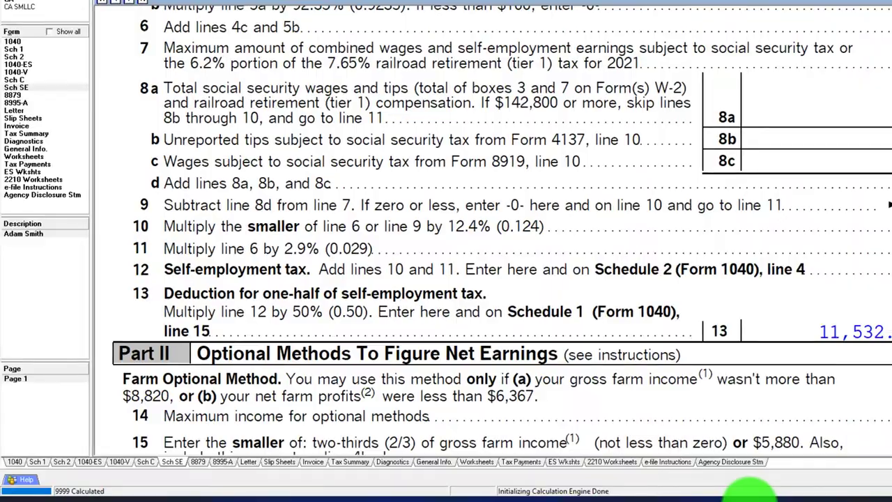
left_click(603, 497)
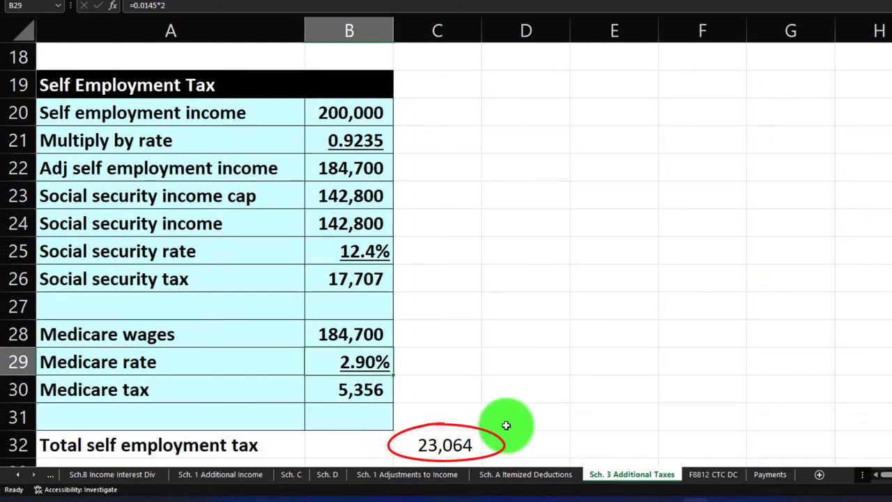
Go to the Tax Formula F1040 sheet and review the rows from Other Taxes through Tax Due or Refund.
left_click(18, 474)
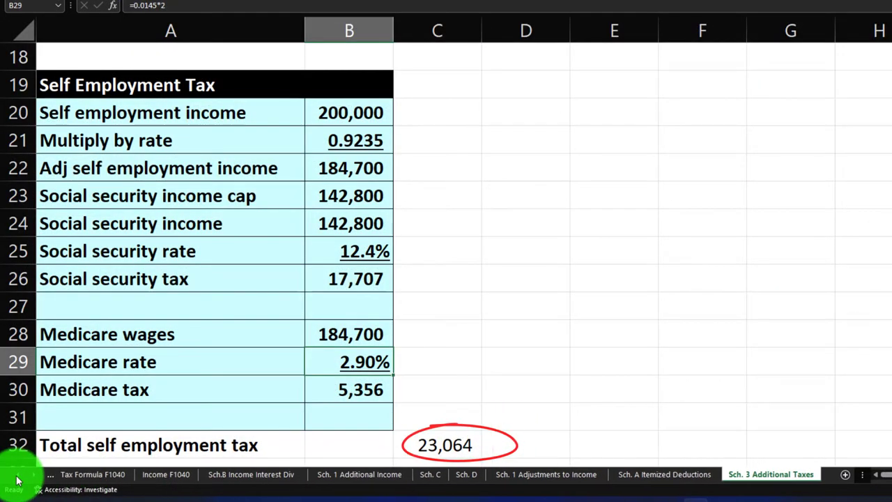
left_click(86, 478)
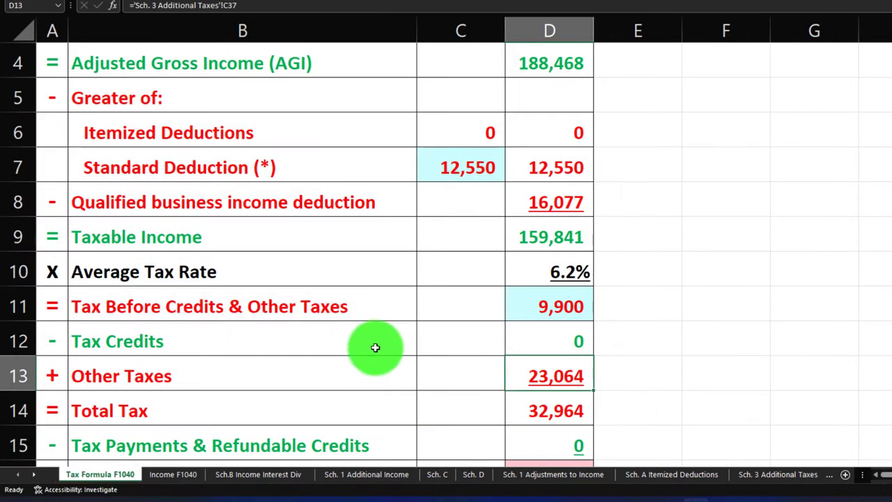
scroll(467, 355, "down", 1)
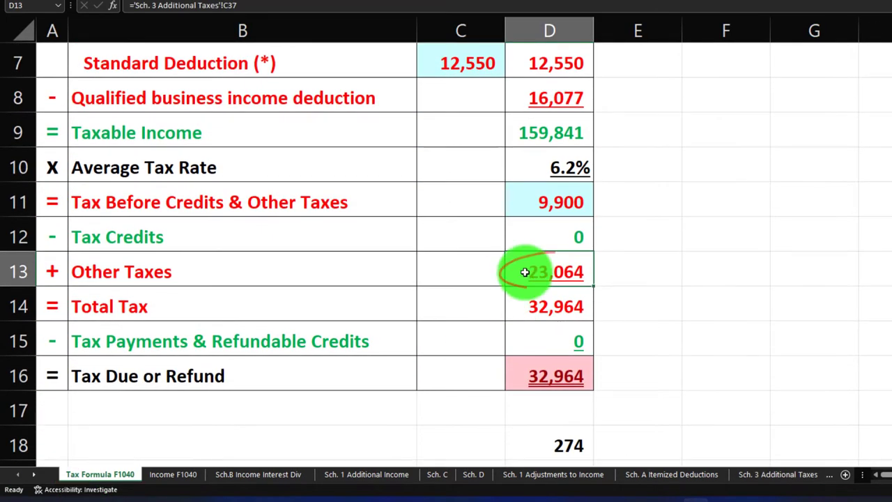
Switch to the tax preparation software and review Schedule C's income, expenses and profit, followed by Form 1040.
left_click(739, 496)
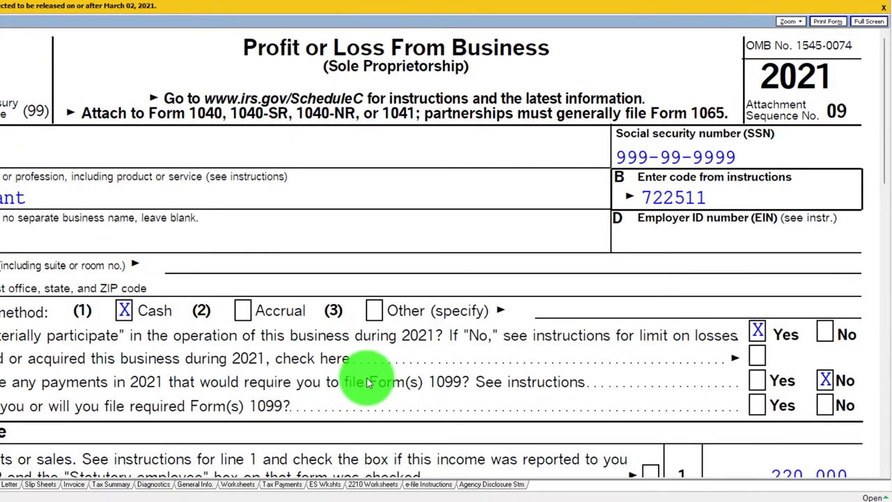
scroll(373, 378, "down", 10)
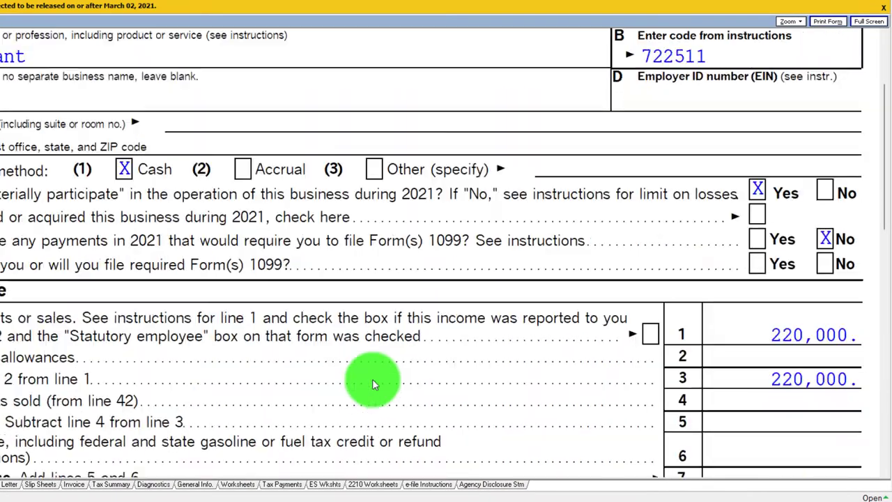
scroll(407, 383, "down", 1)
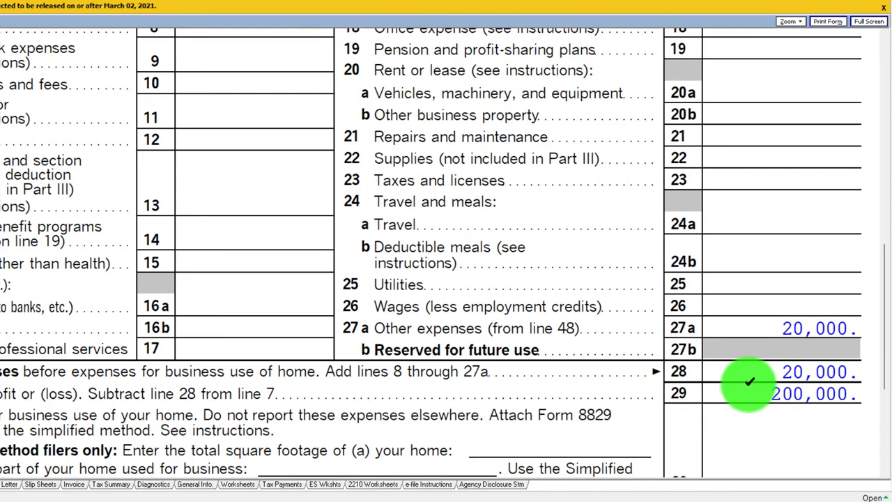
left_click_drag(749, 382, 833, 409)
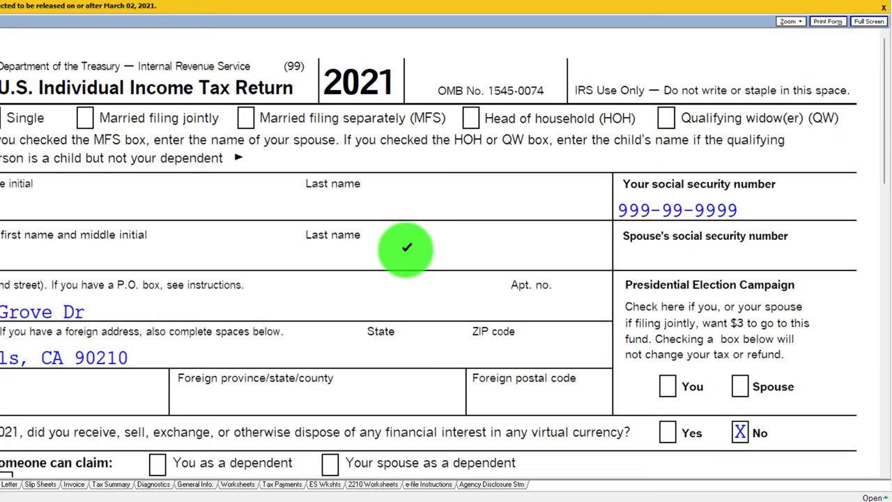
scroll(407, 248, "down", 10)
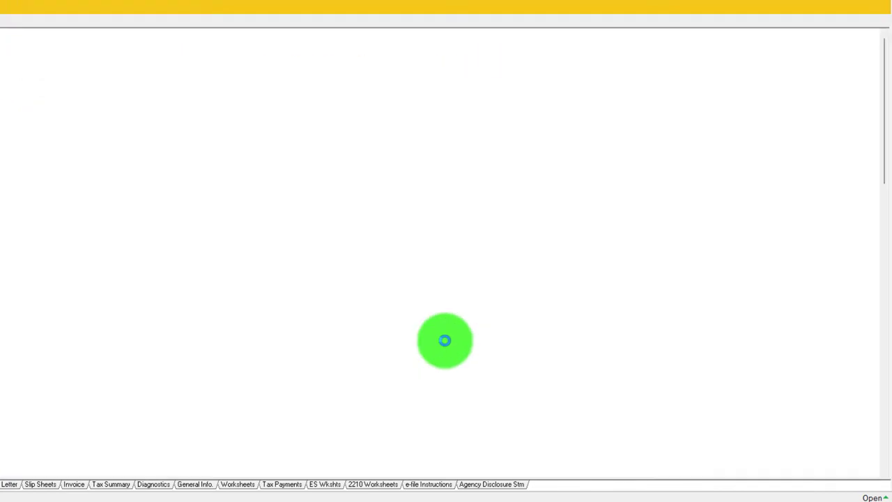
scroll(448, 342, "down", 5)
scroll(448, 342, "down", 2)
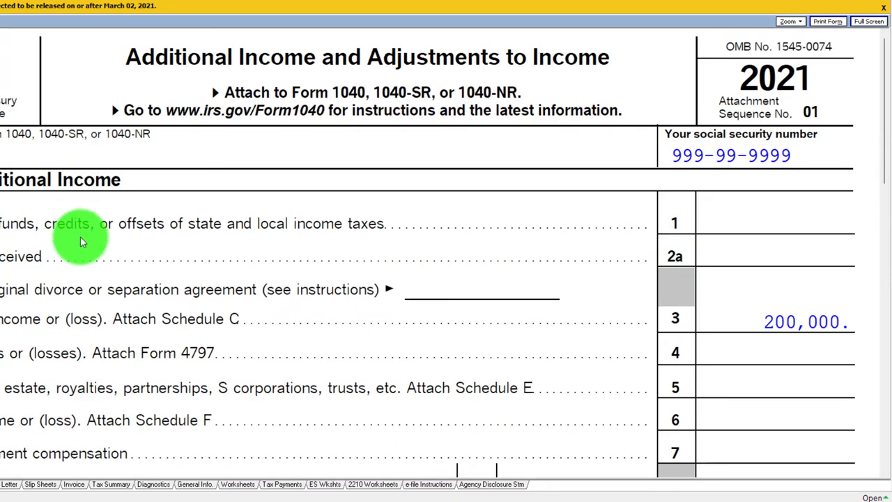
Review Schedule 1's business income on line 3 and the deductible part of self-employment tax on line 15.
scroll(81, 236, "down", 3)
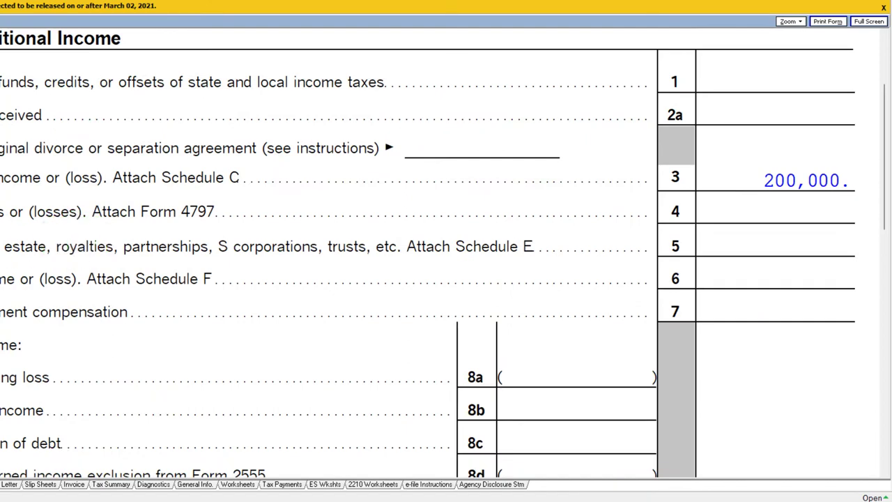
scroll(3, 352, "down", 5)
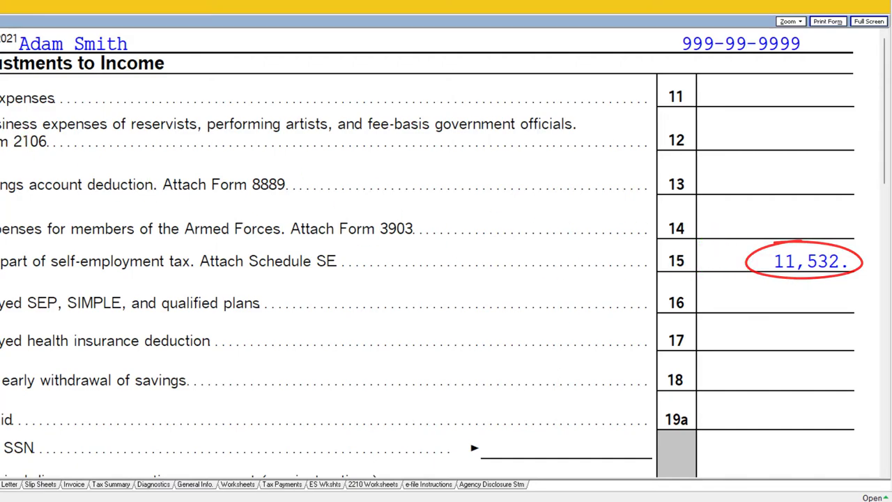
left_click(216, 184)
scroll(368, 260, "down", 10)
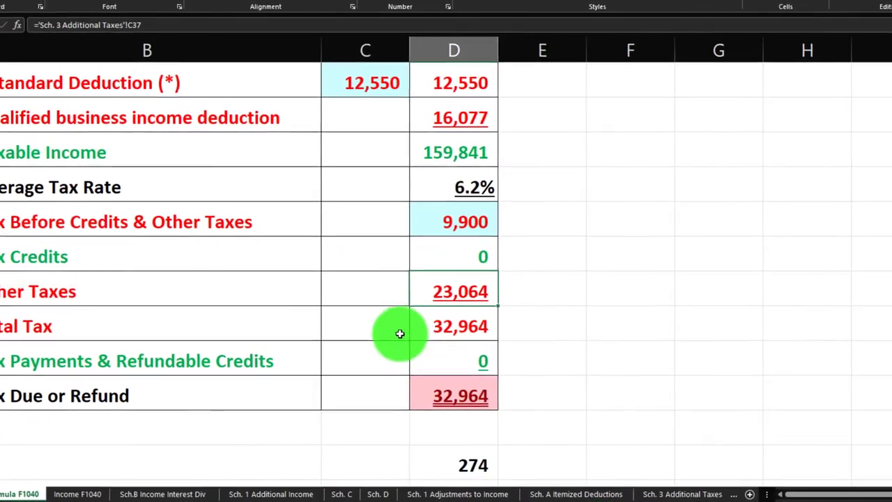
Switch back to the Excel workbook and set the Qualified business income deduction in D8 of Tax Formula F1040 to 29388.
scroll(398, 332, "up", 2)
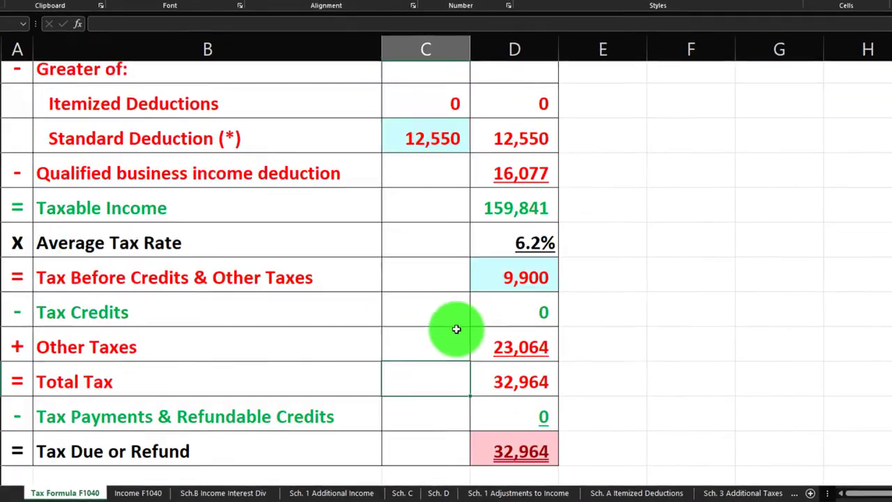
left_click(536, 176)
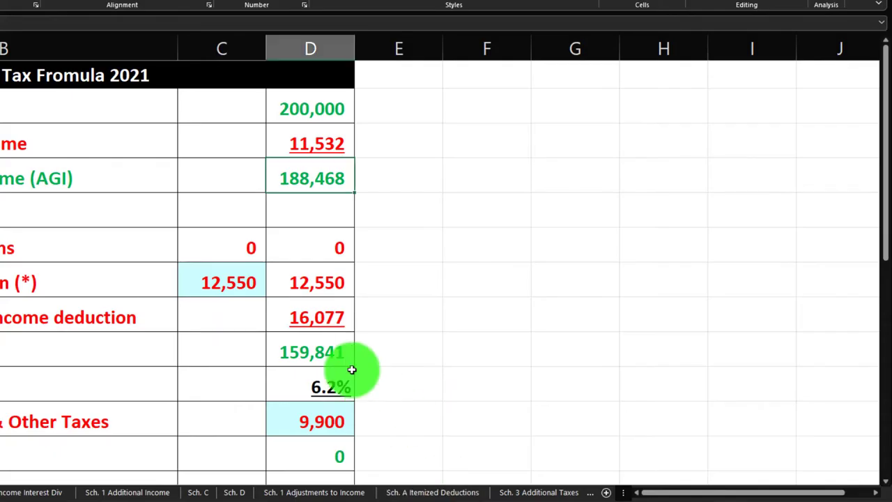
type("29388")
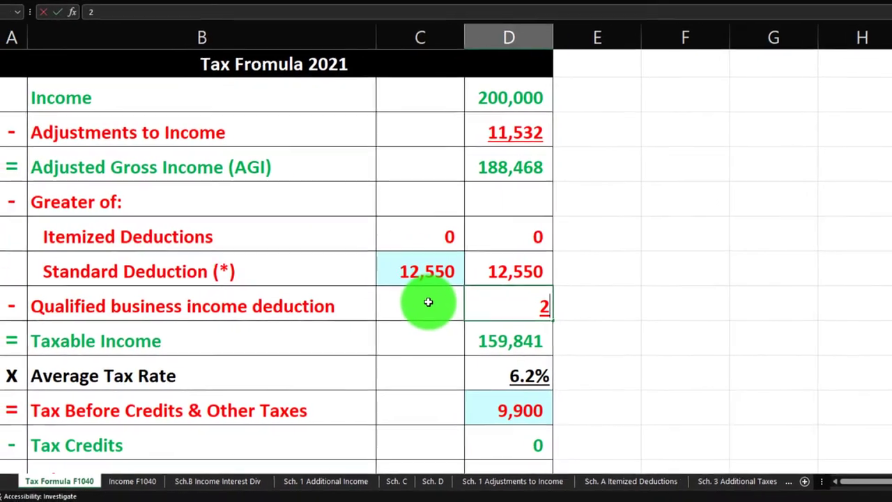
key("Return")
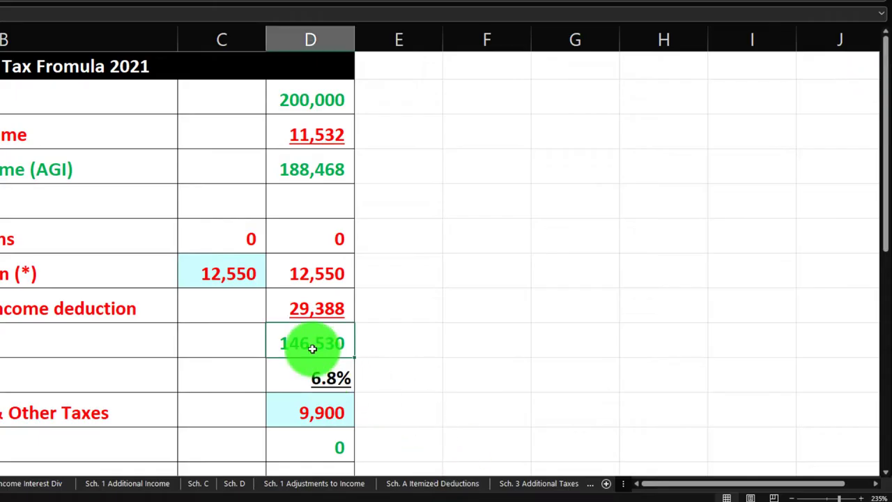
Set Tax Before Credits & Other Taxes in D11 to 29188, and check Other Taxes and Total Tax.
left_click(313, 411)
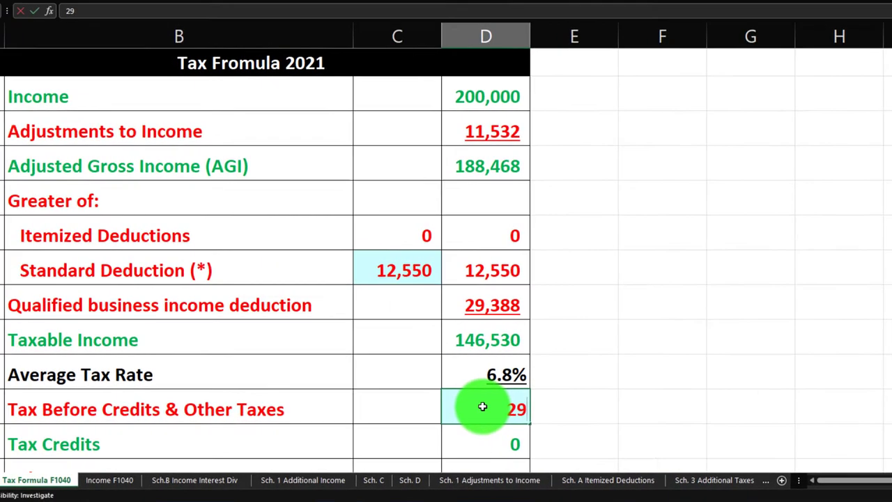
scroll(546, 406, "down", 2)
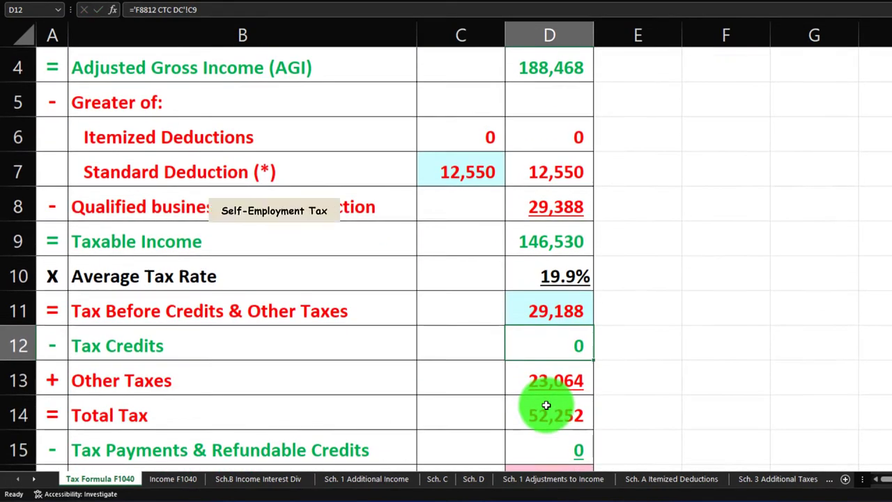
left_click(572, 269)
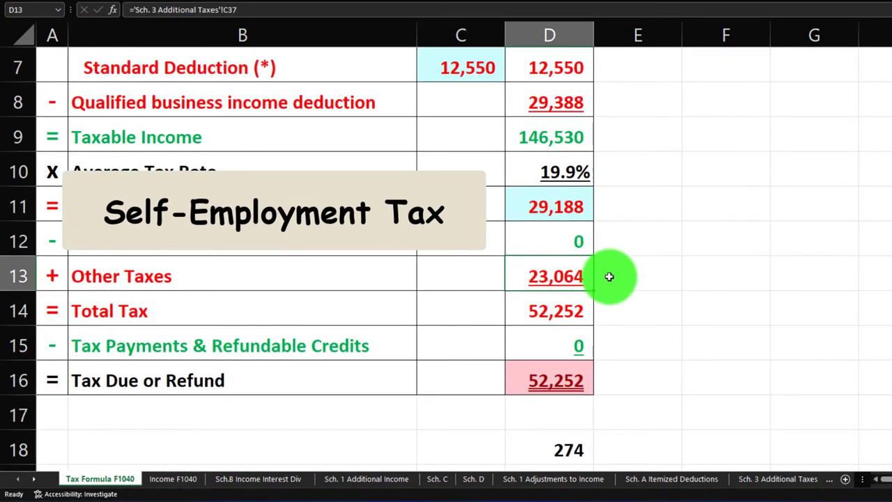
left_click(571, 308)
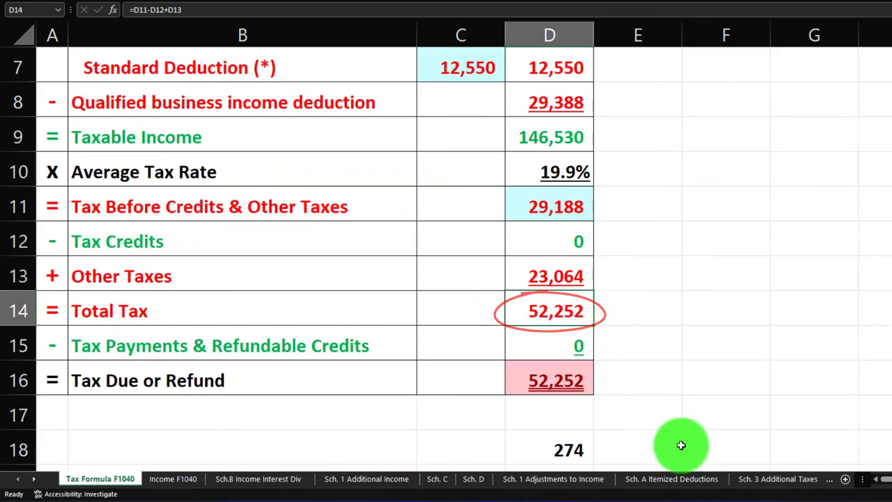
Switch to the tax preparation software and set the W-2 wages to 50,000.
left_click(676, 498)
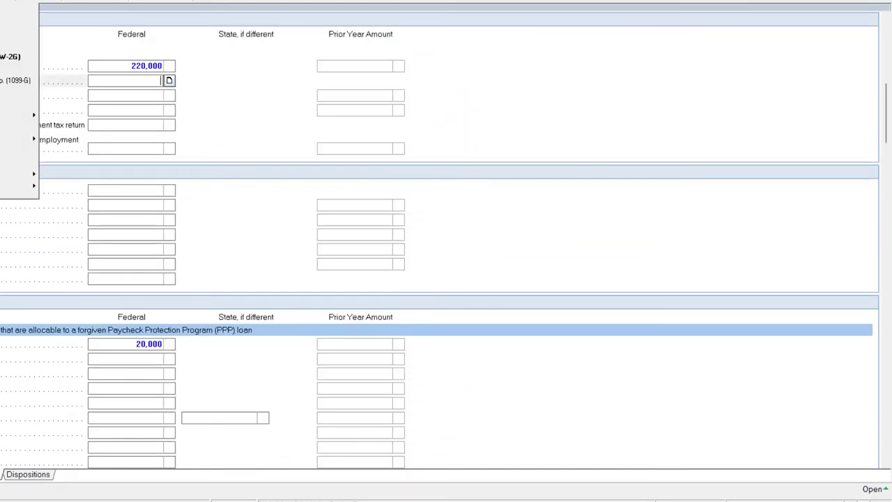
left_click(17, 9)
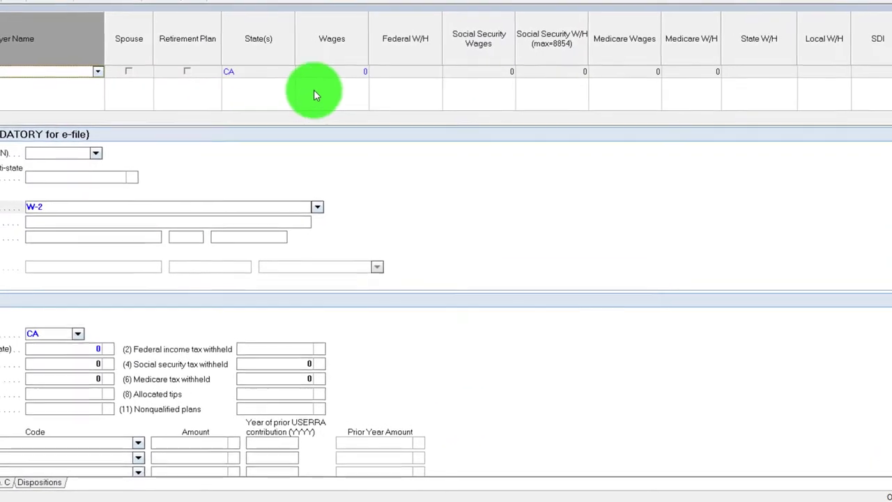
left_click(327, 73)
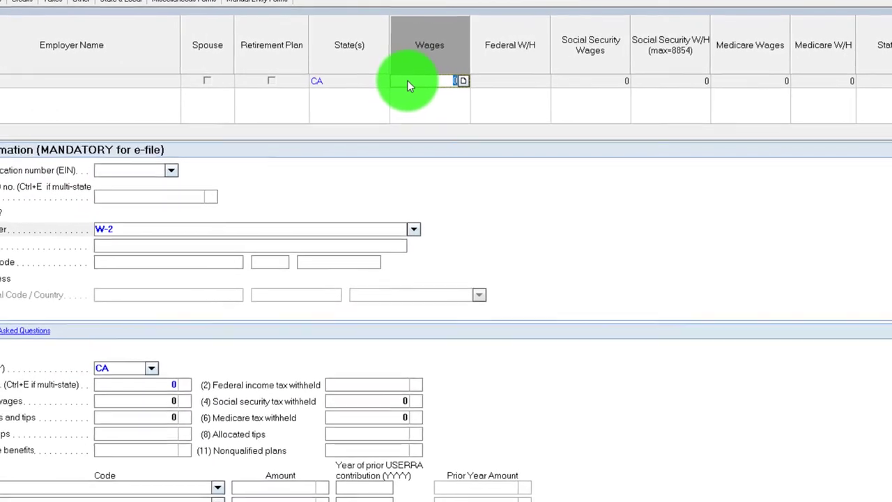
type("5")
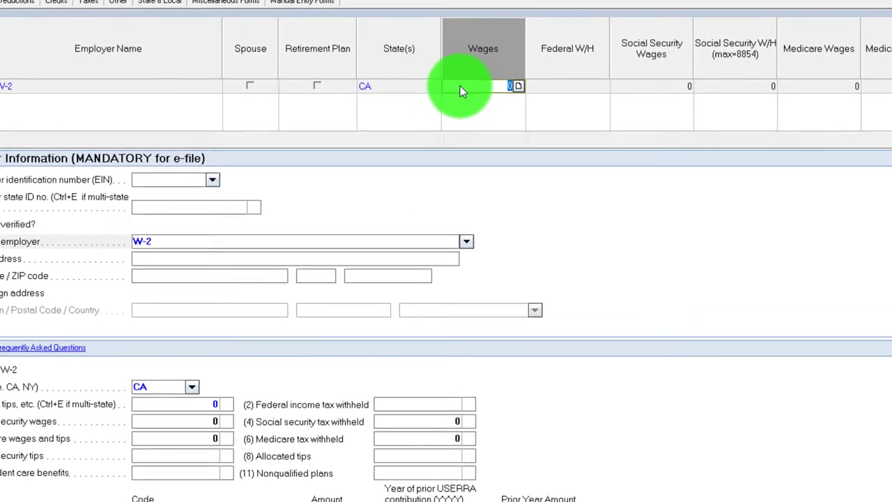
type("0,000")
key("Tab")
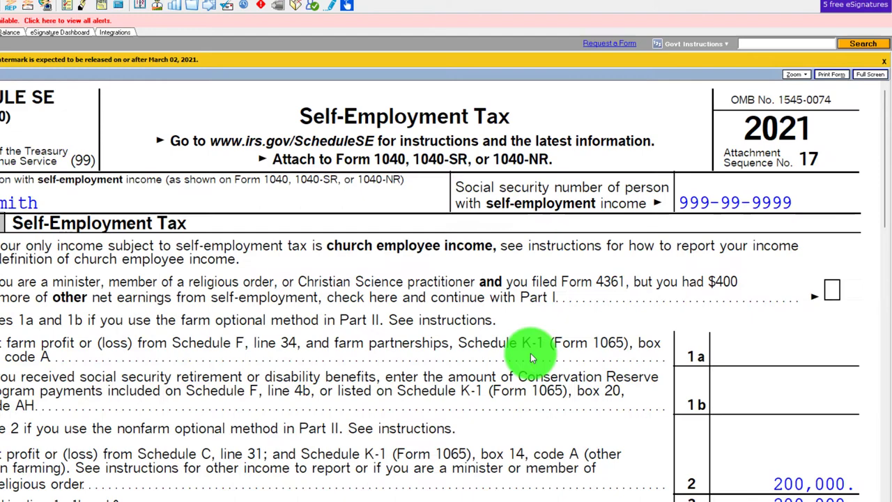
Examine lines 2 through 12 of Schedule SE for the effect of the W-2 wages on the self-employment tax.
scroll(527, 349, "down", 5)
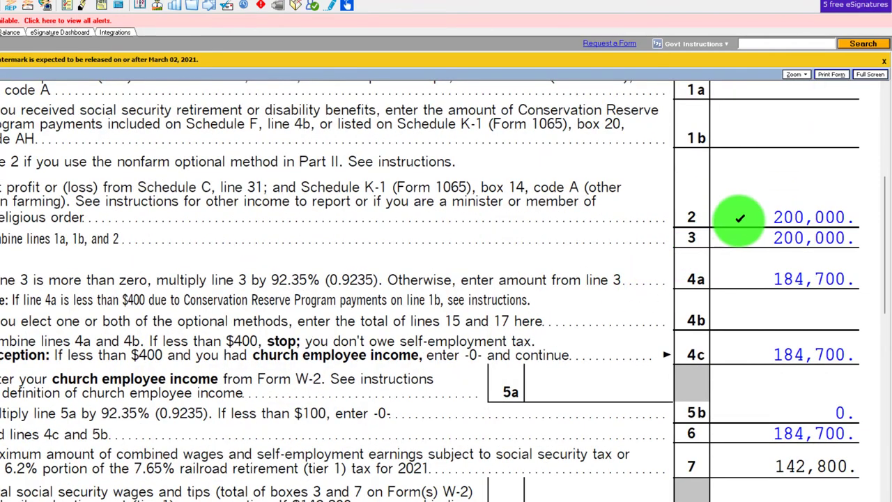
scroll(739, 218, "down", 1)
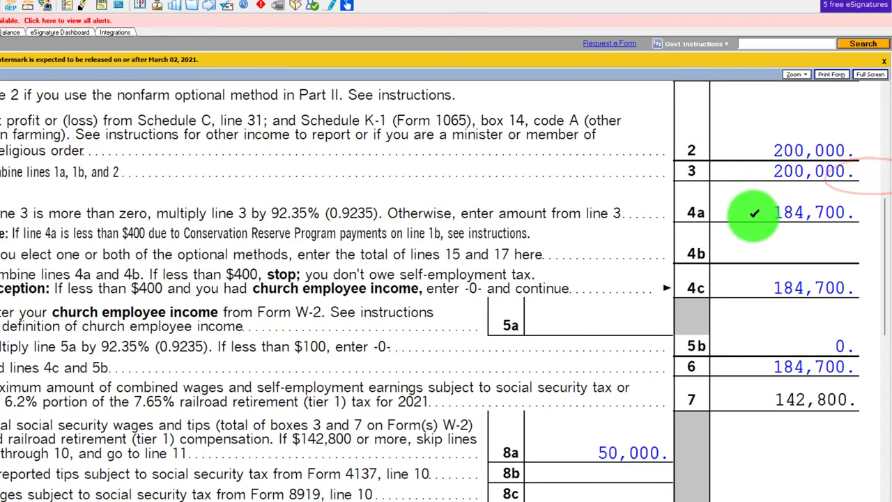
scroll(753, 214, "down", 1)
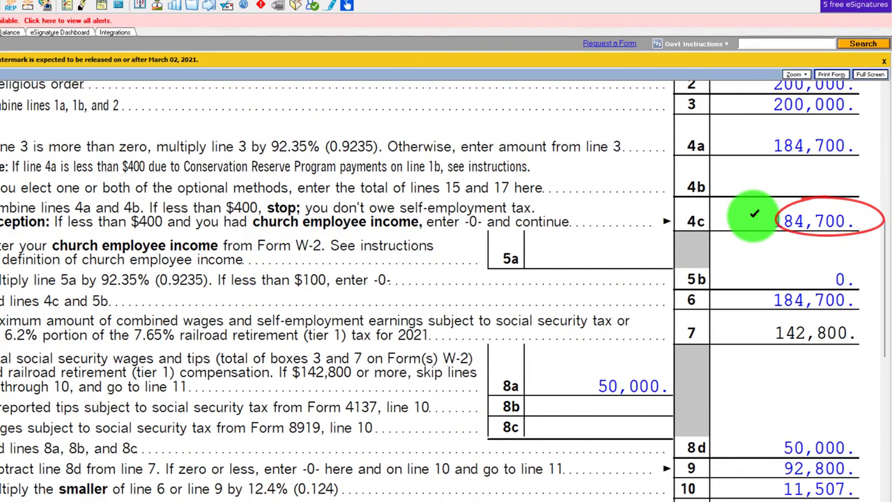
scroll(754, 214, "down", 1)
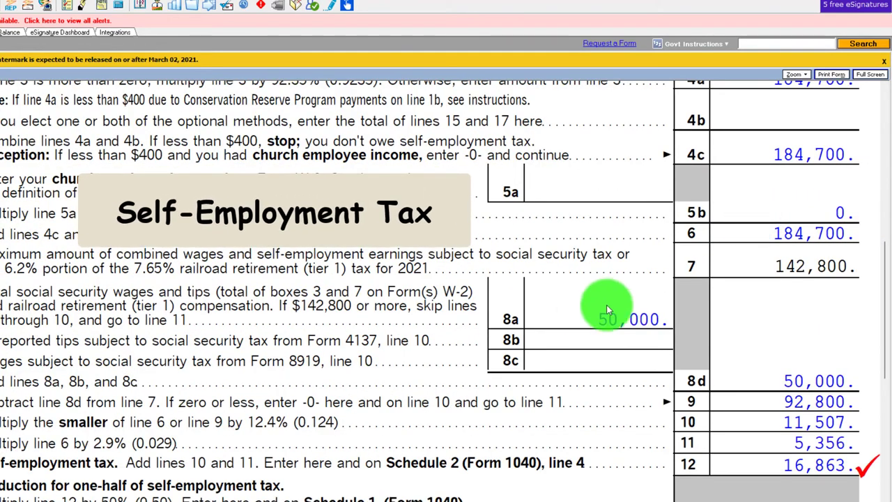